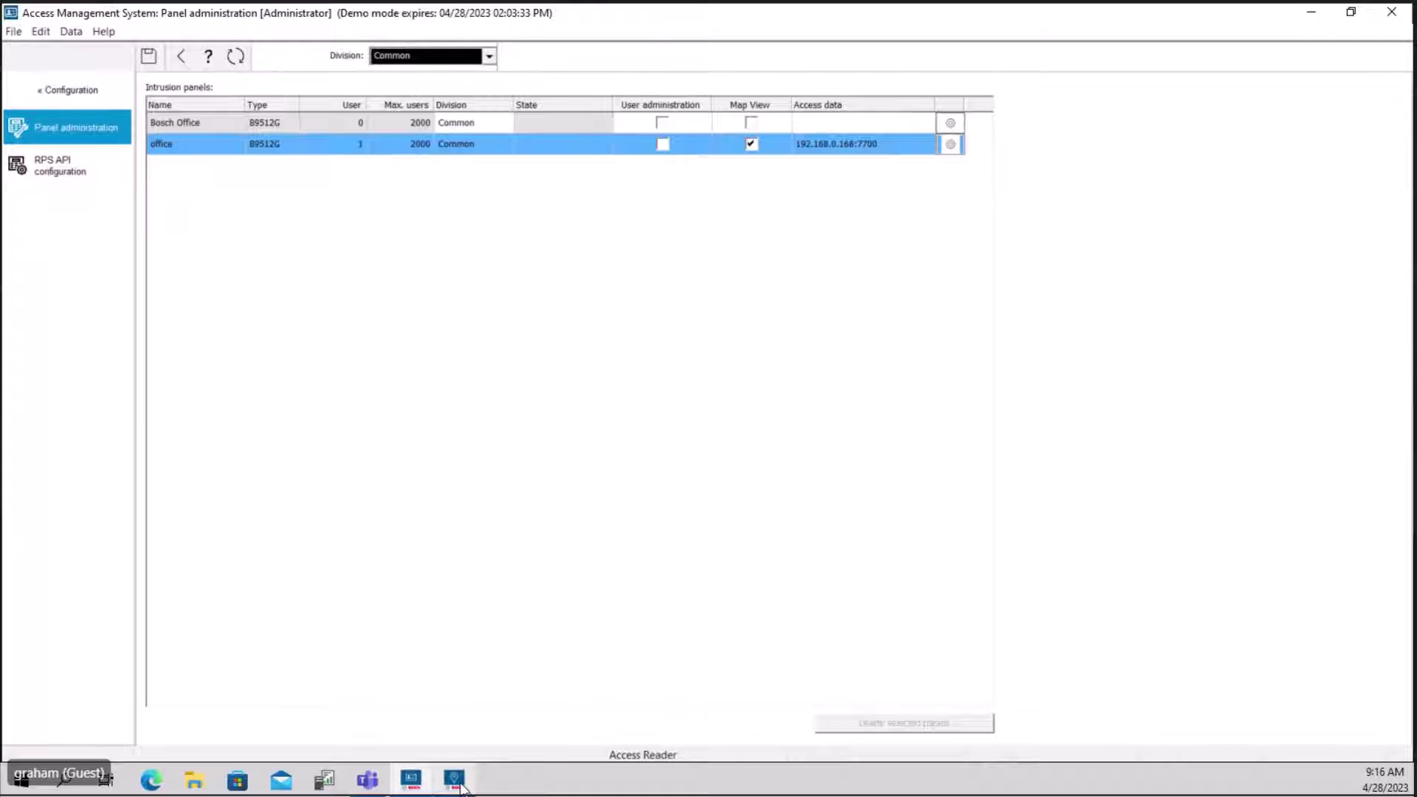
- Refresh the map, collapse MAC Servers, AC Controllers and Entrances, and expand office > MICHAEL'S OFFICE
click(456, 780)
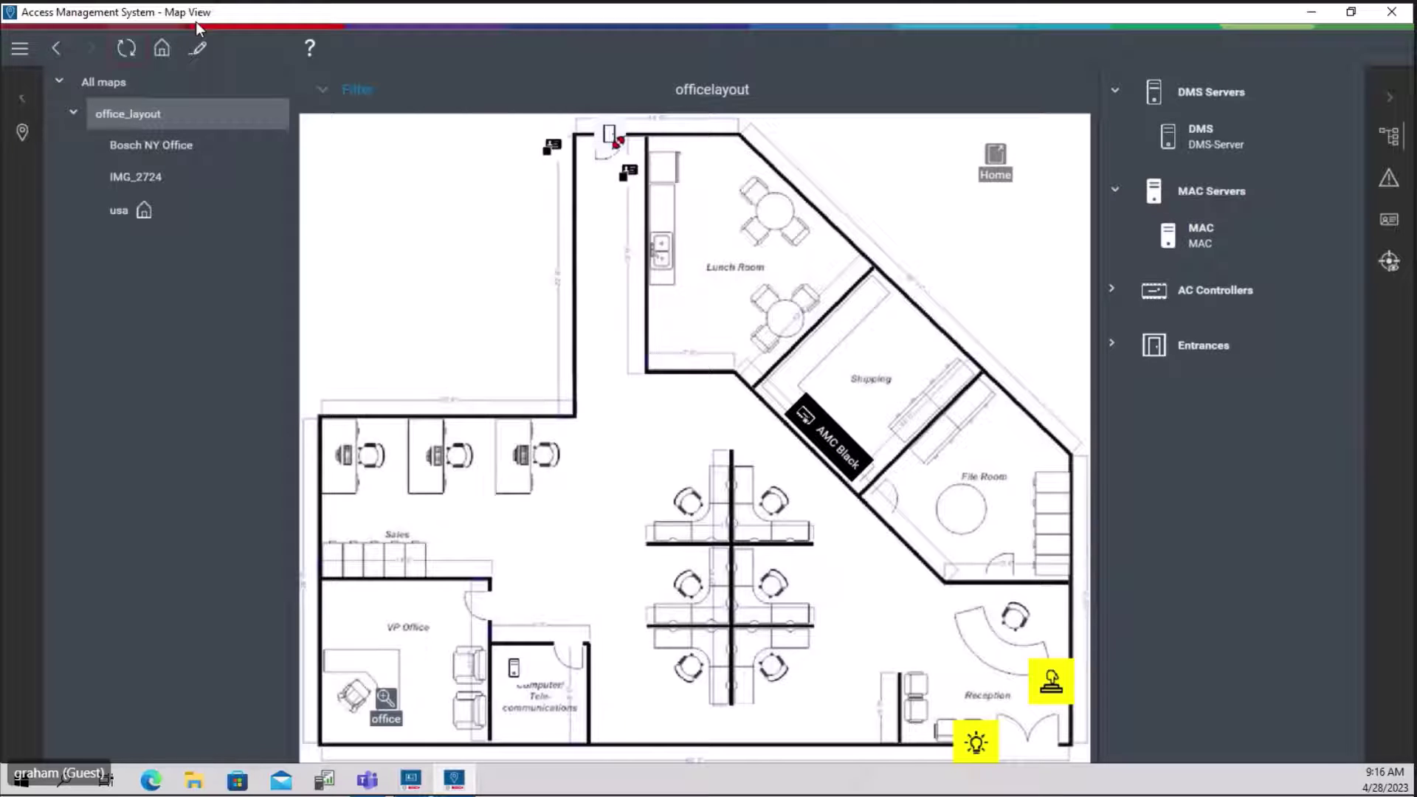
click(128, 48)
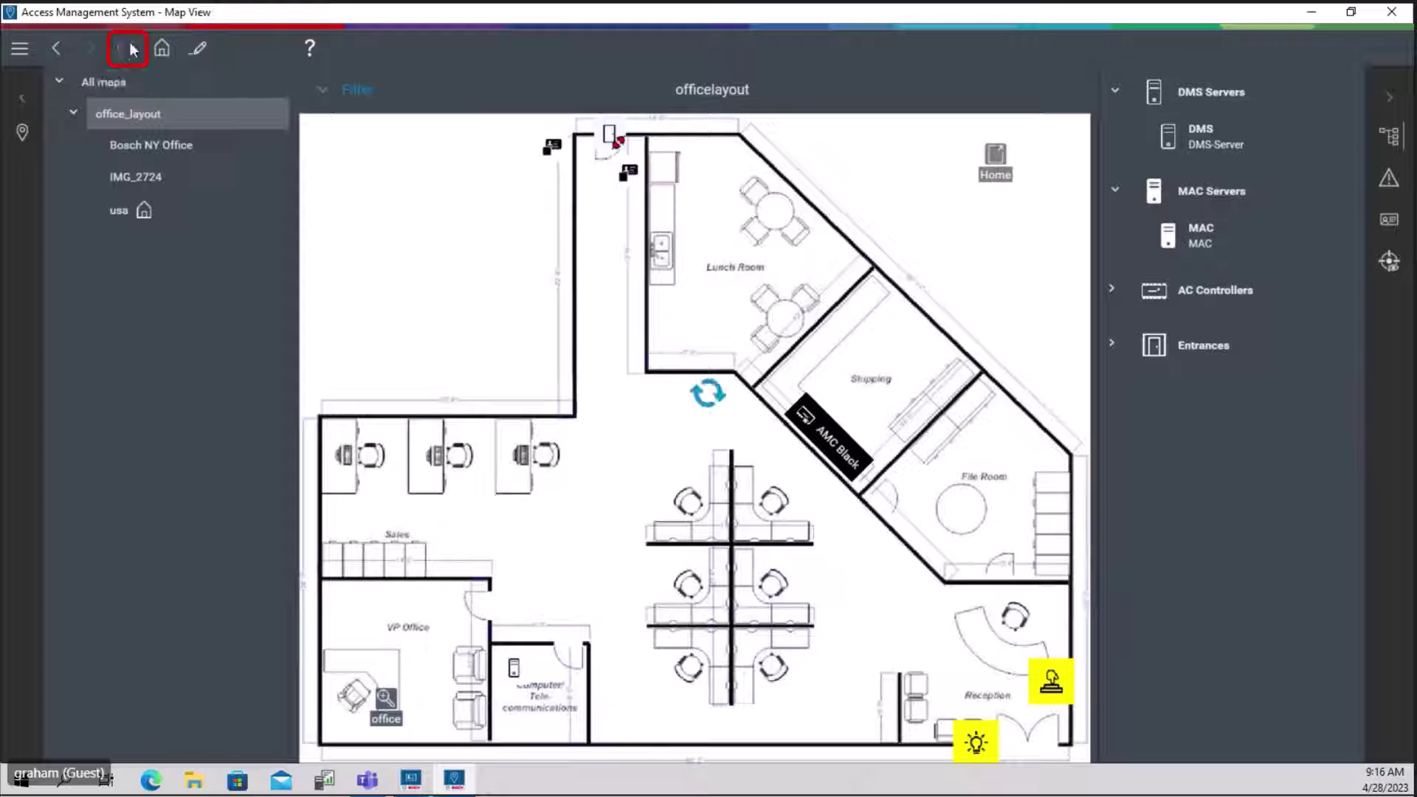
click(1114, 289)
click(1115, 191)
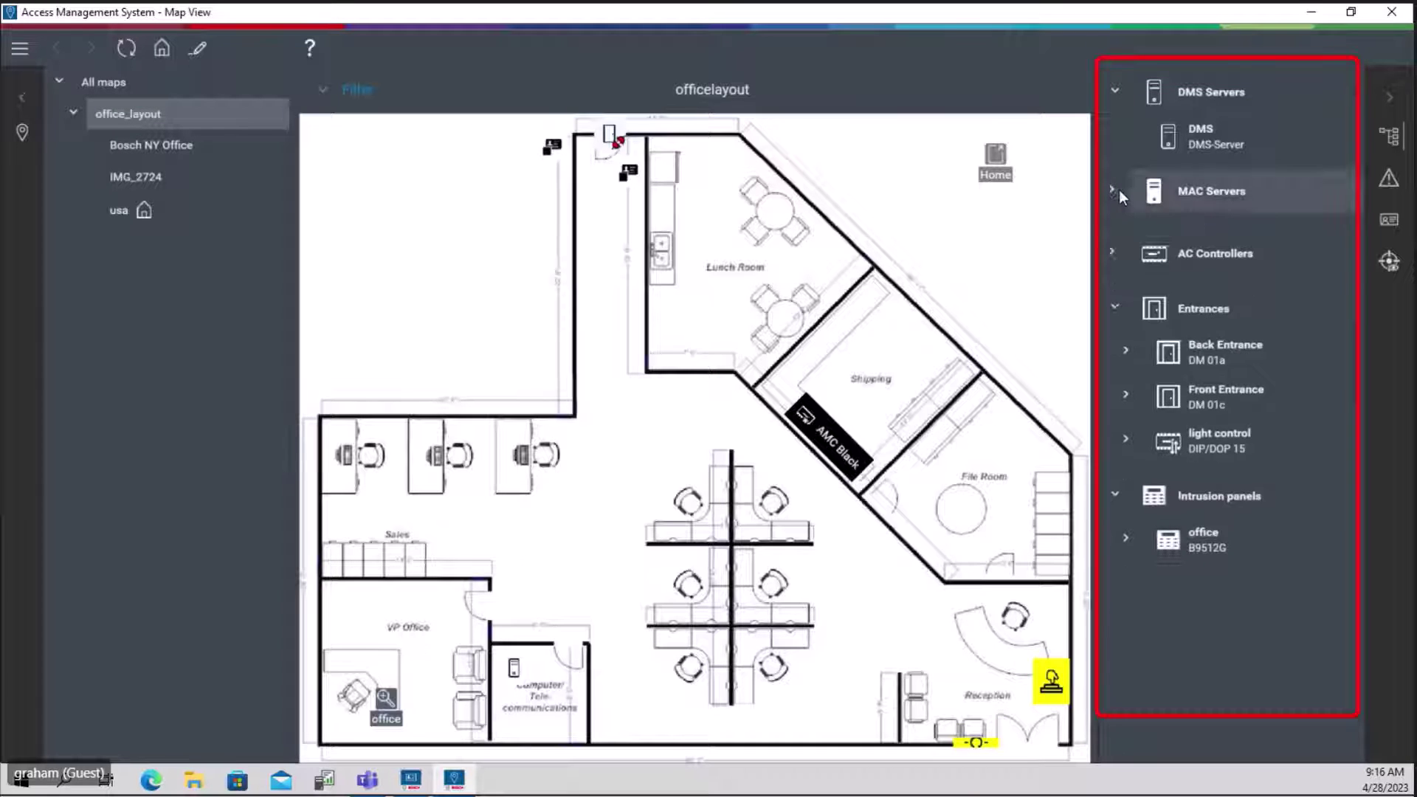
click(1115, 300)
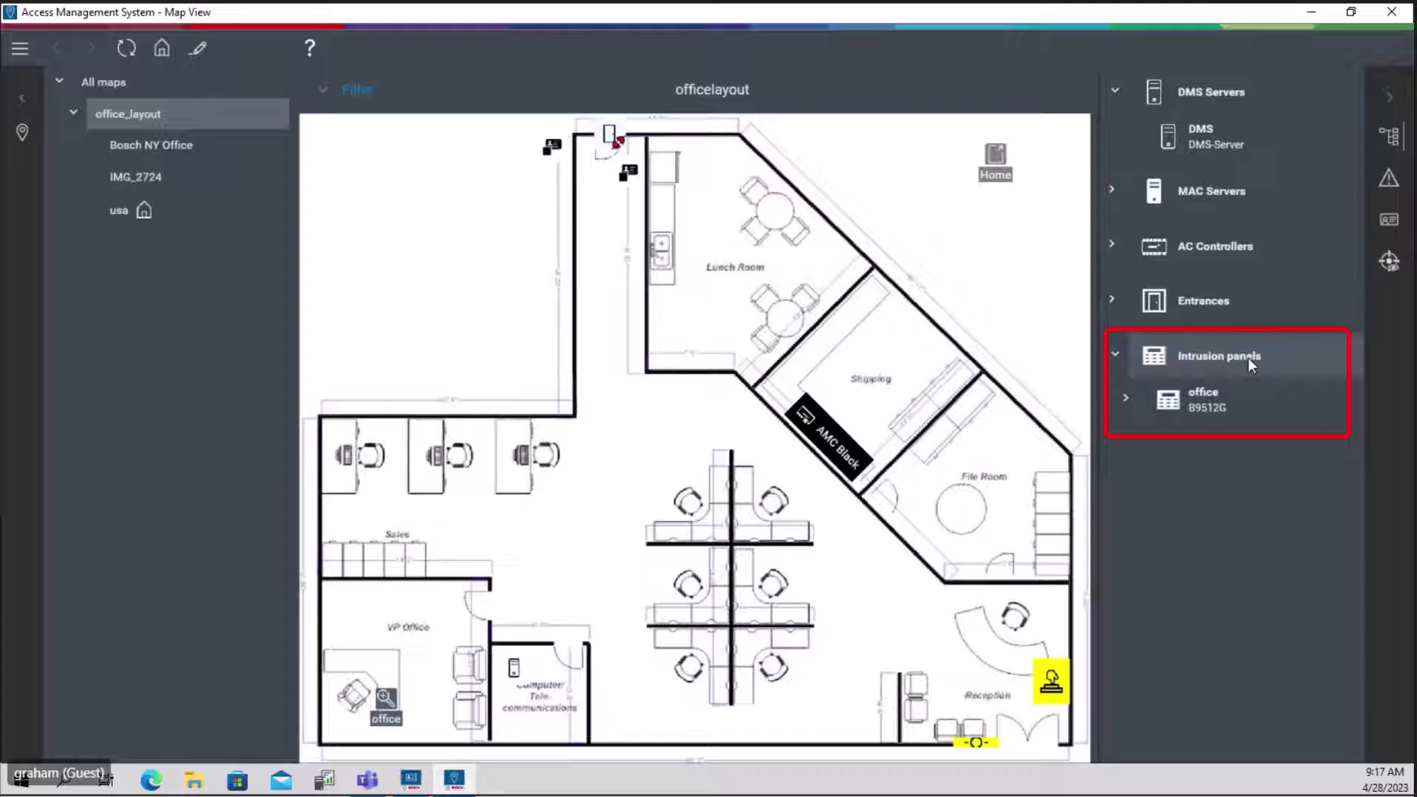
click(1126, 398)
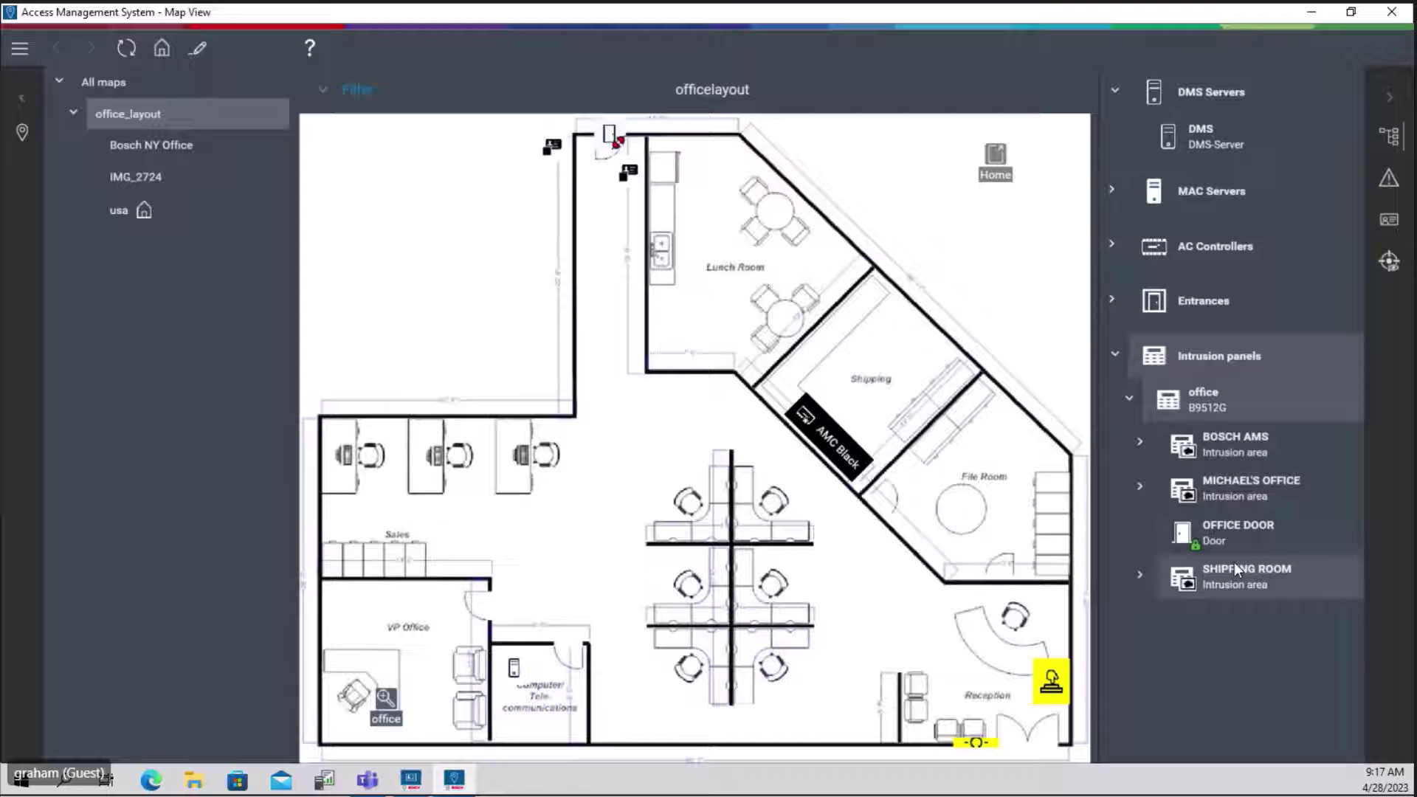
click(1141, 485)
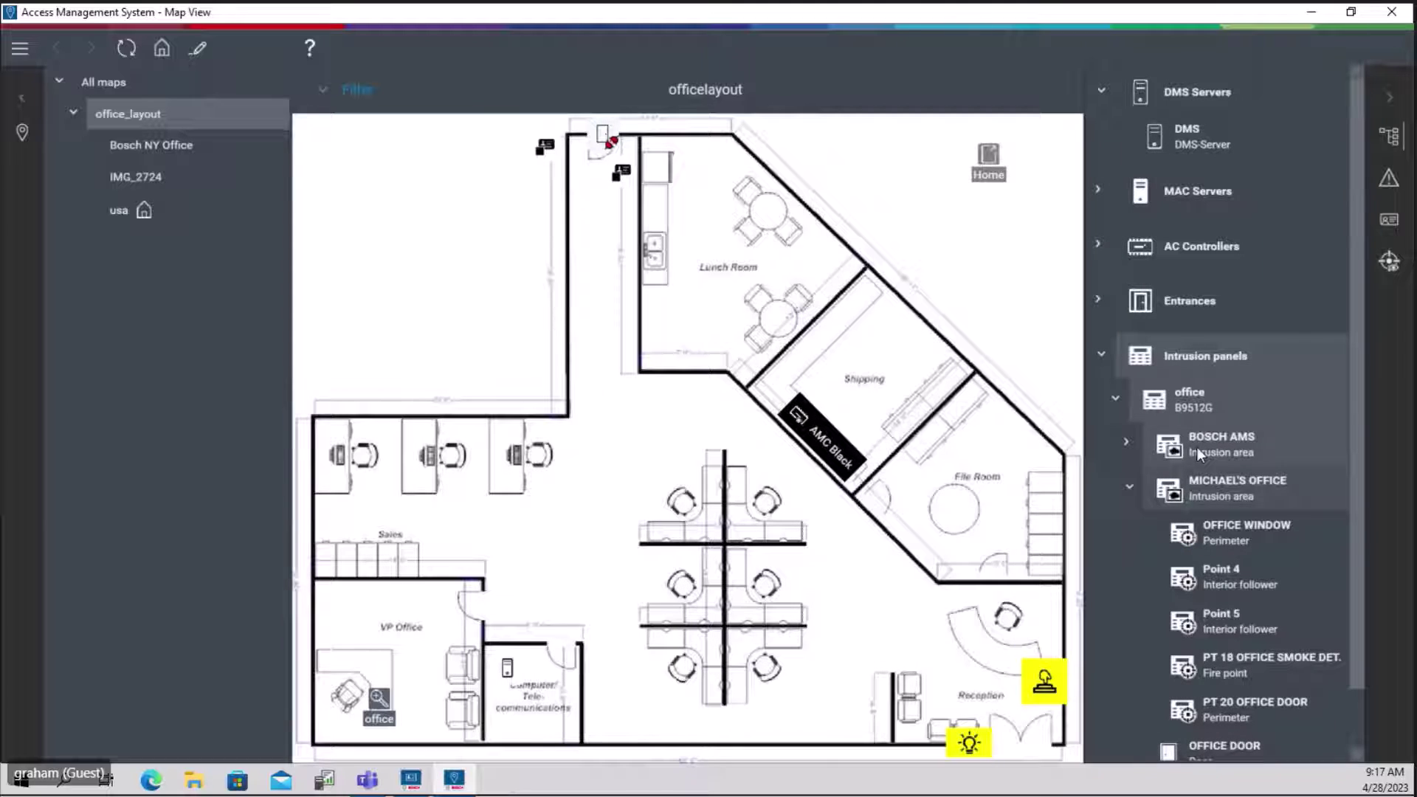
scroll(1244, 492, down, 1)
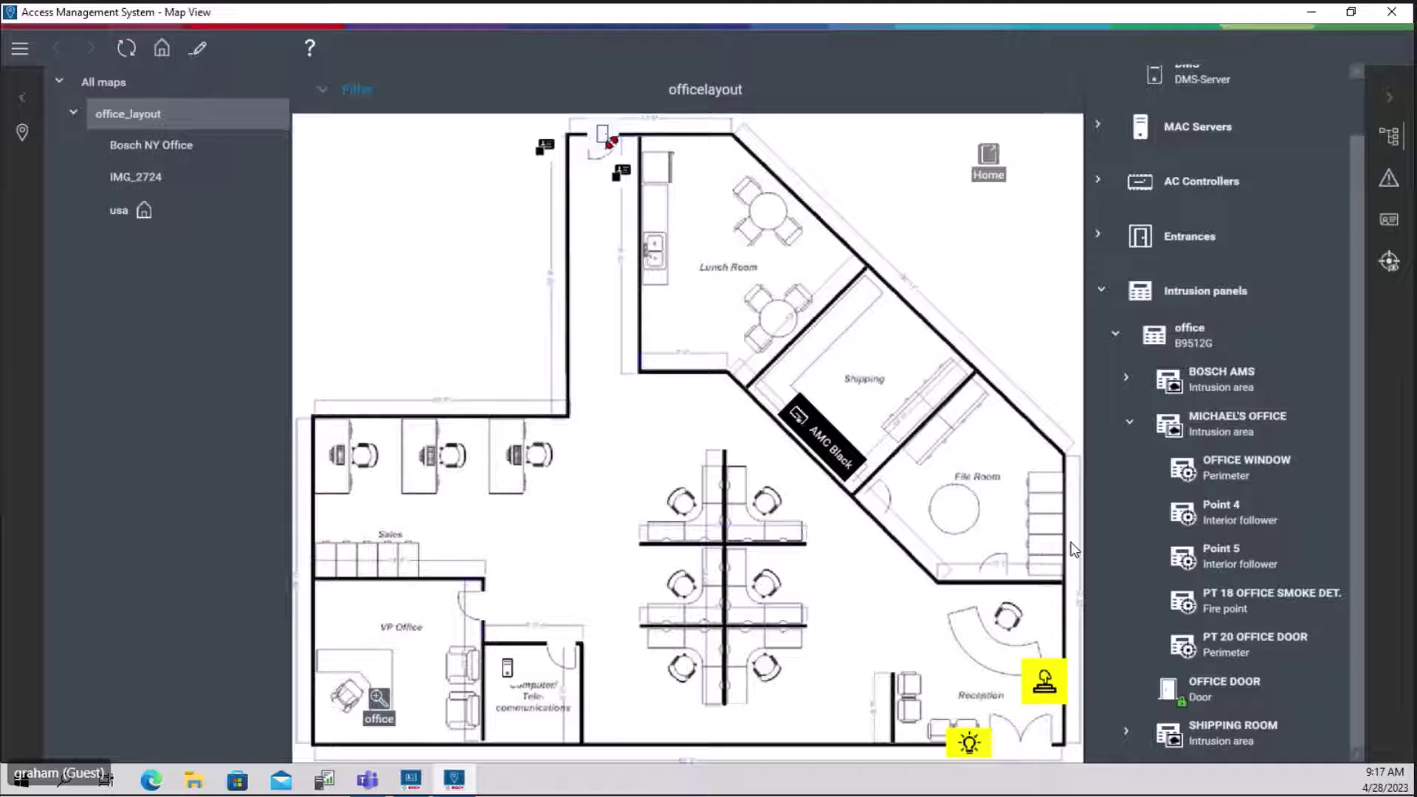
- In edit mode, place the PT 18 OFFICE SMOKE DET. point in the VP Office
click(197, 50)
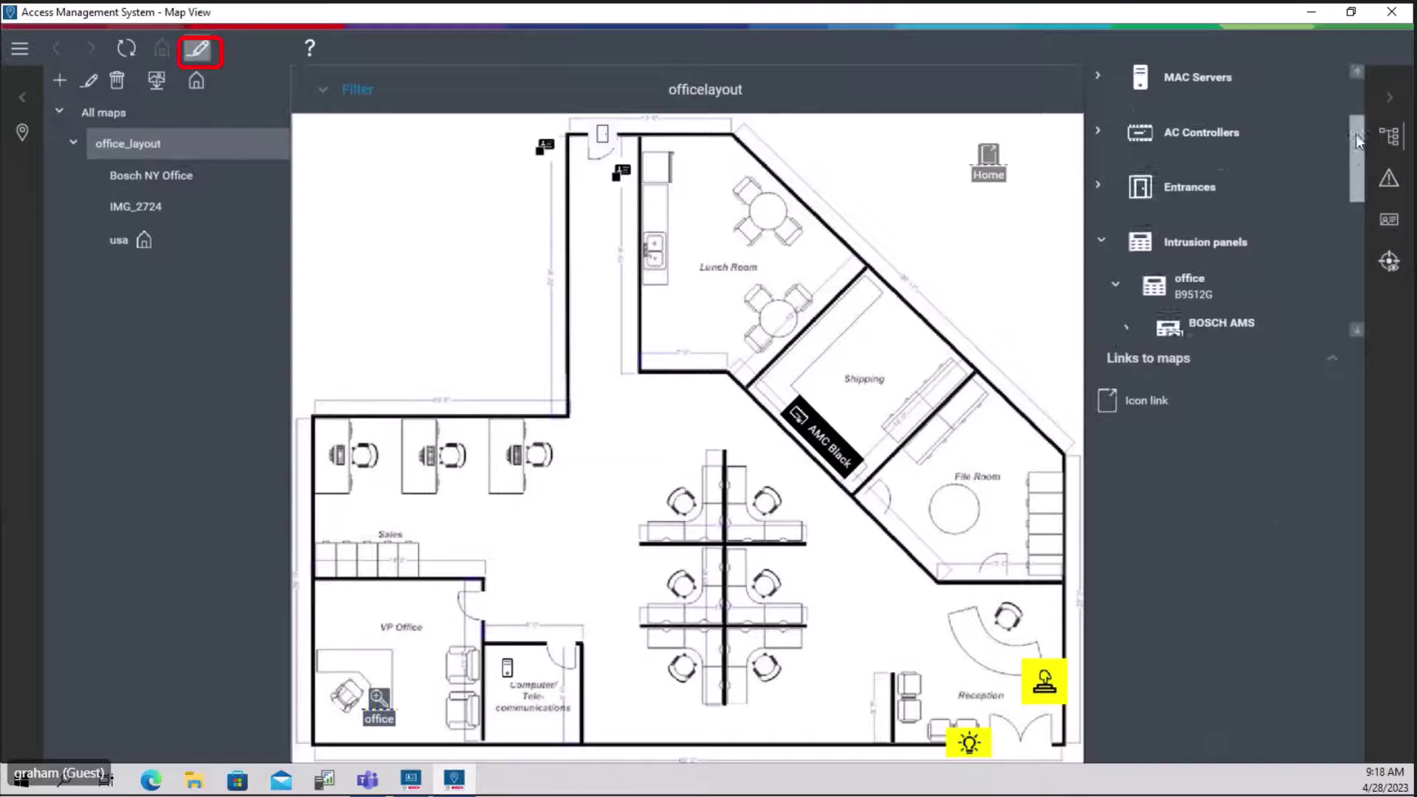
drag(1357, 134, 1363, 276)
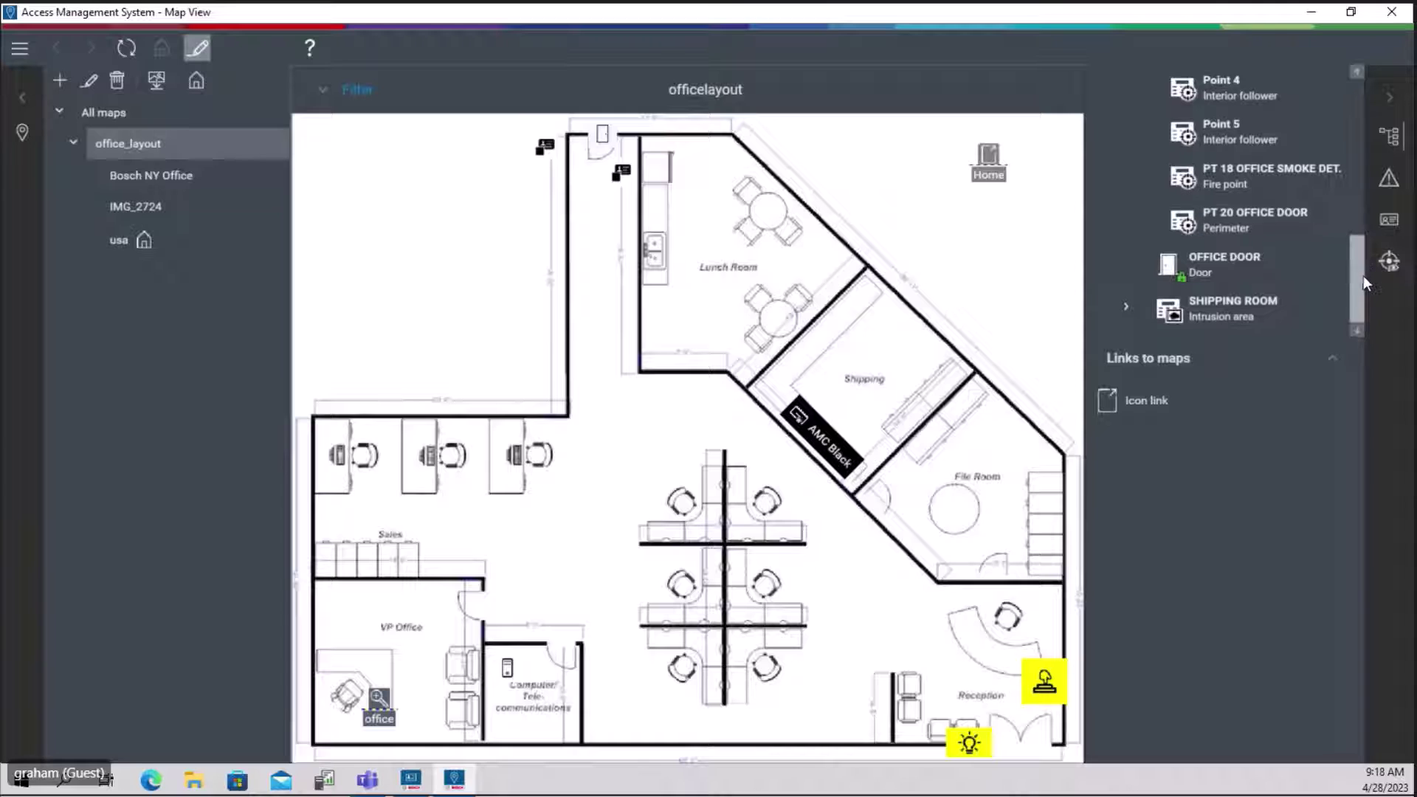
click(1185, 180)
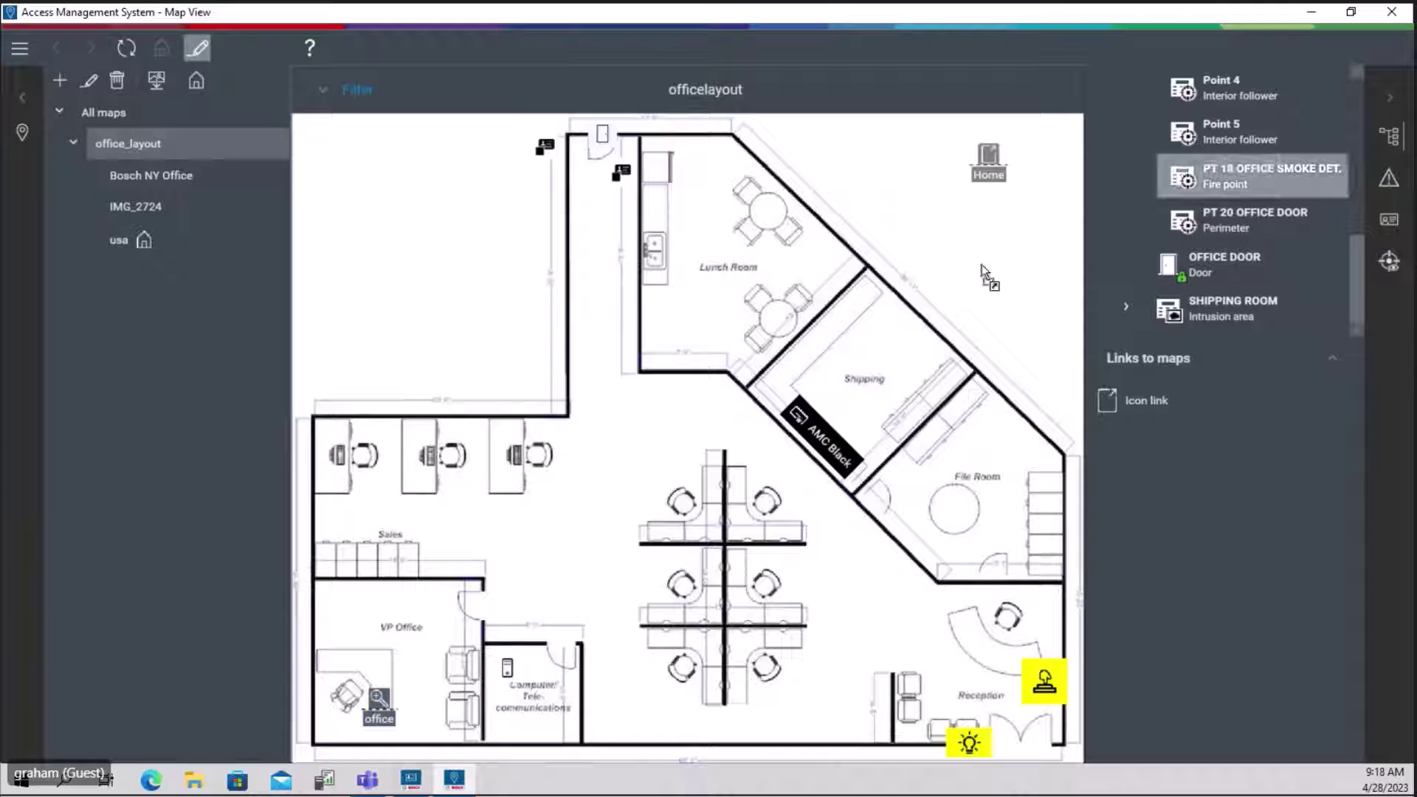
click(373, 620)
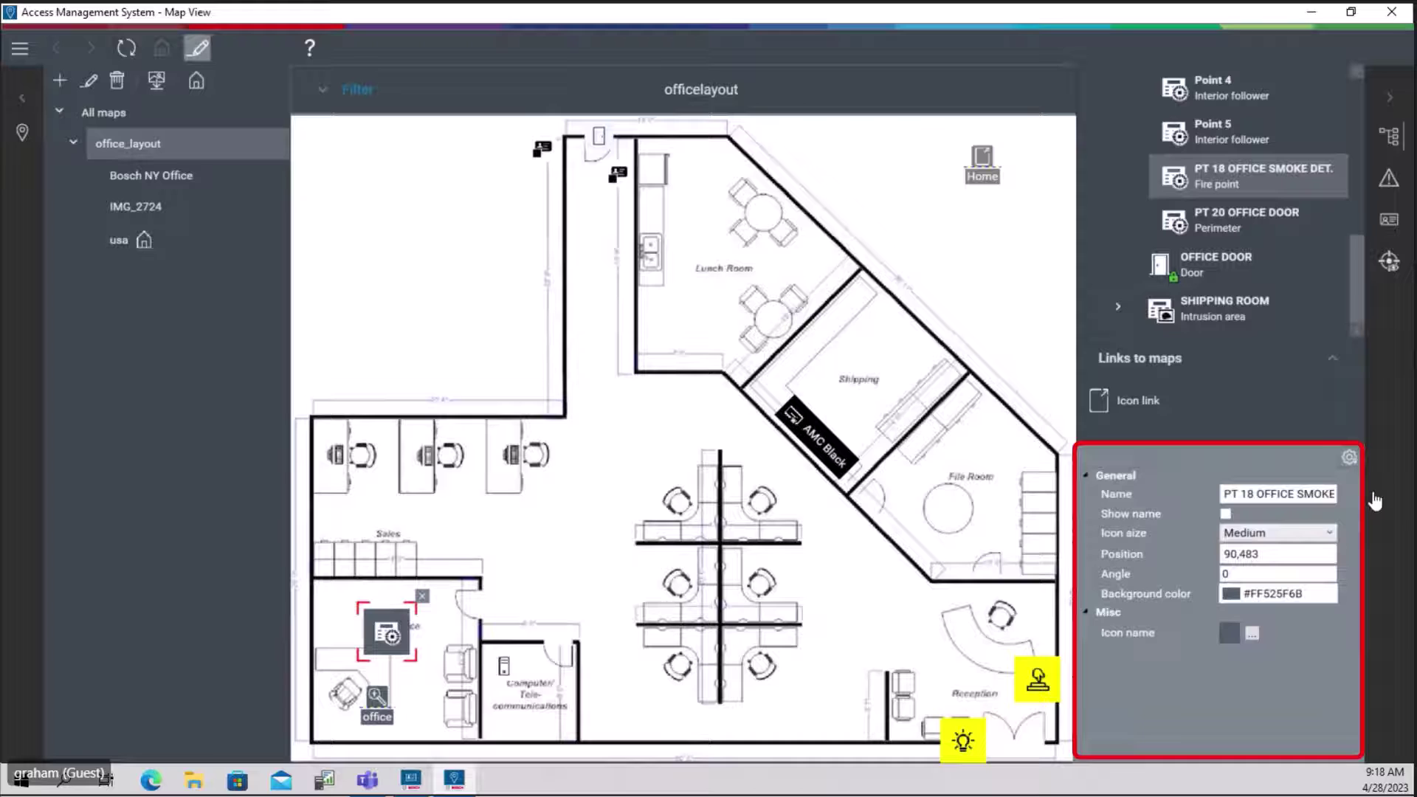
- Make the smoke detector icon Small with a RoyalBlue background
click(1328, 532)
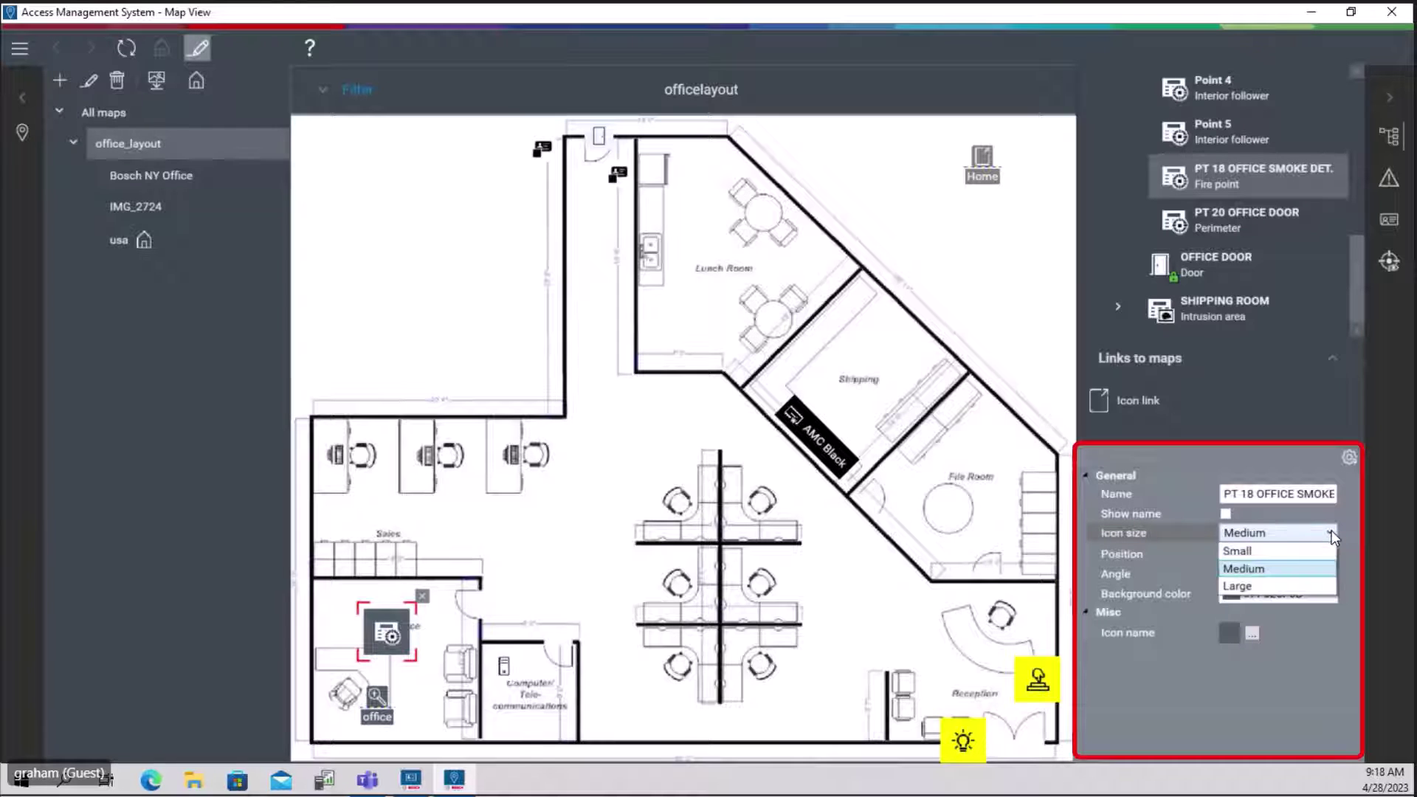
click(1274, 550)
click(1329, 595)
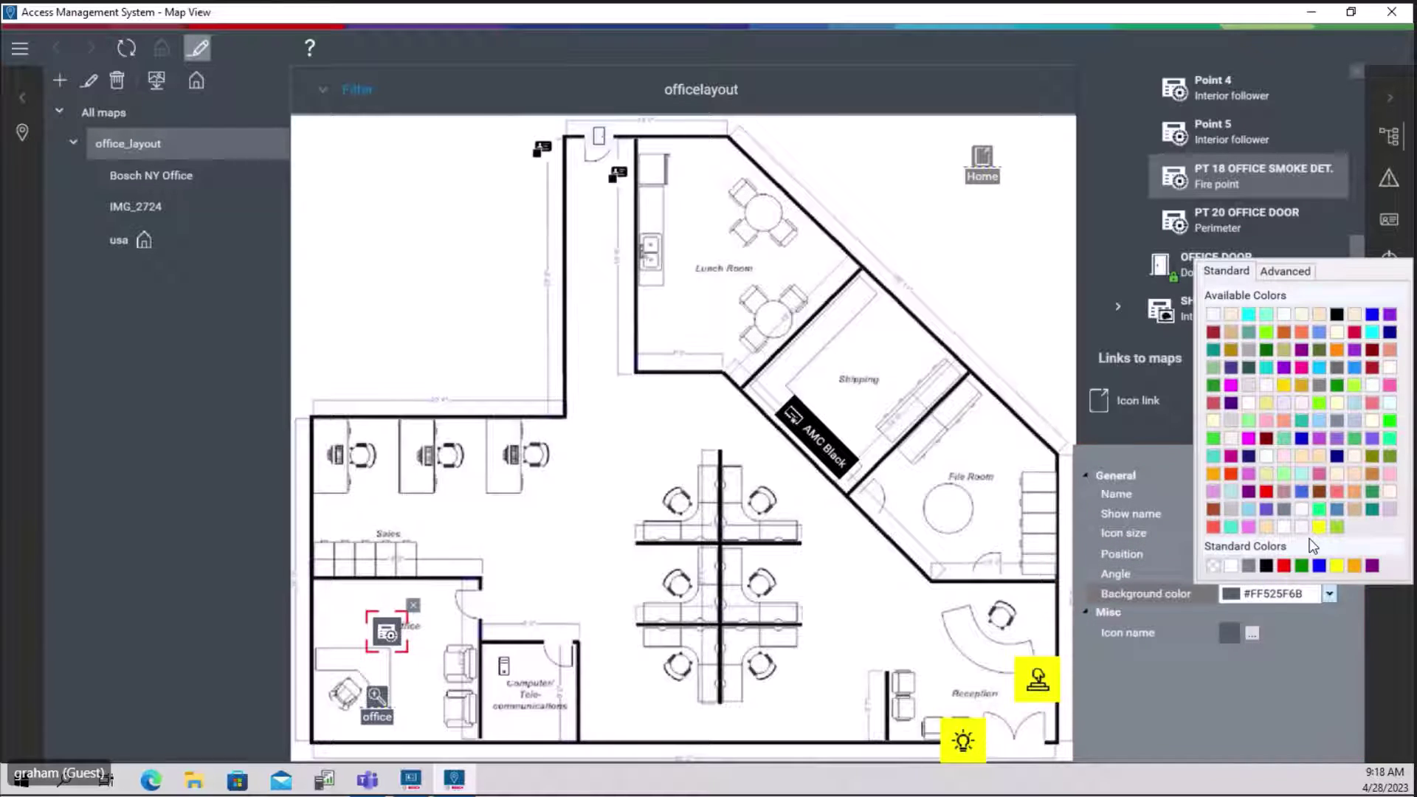
click(1305, 501)
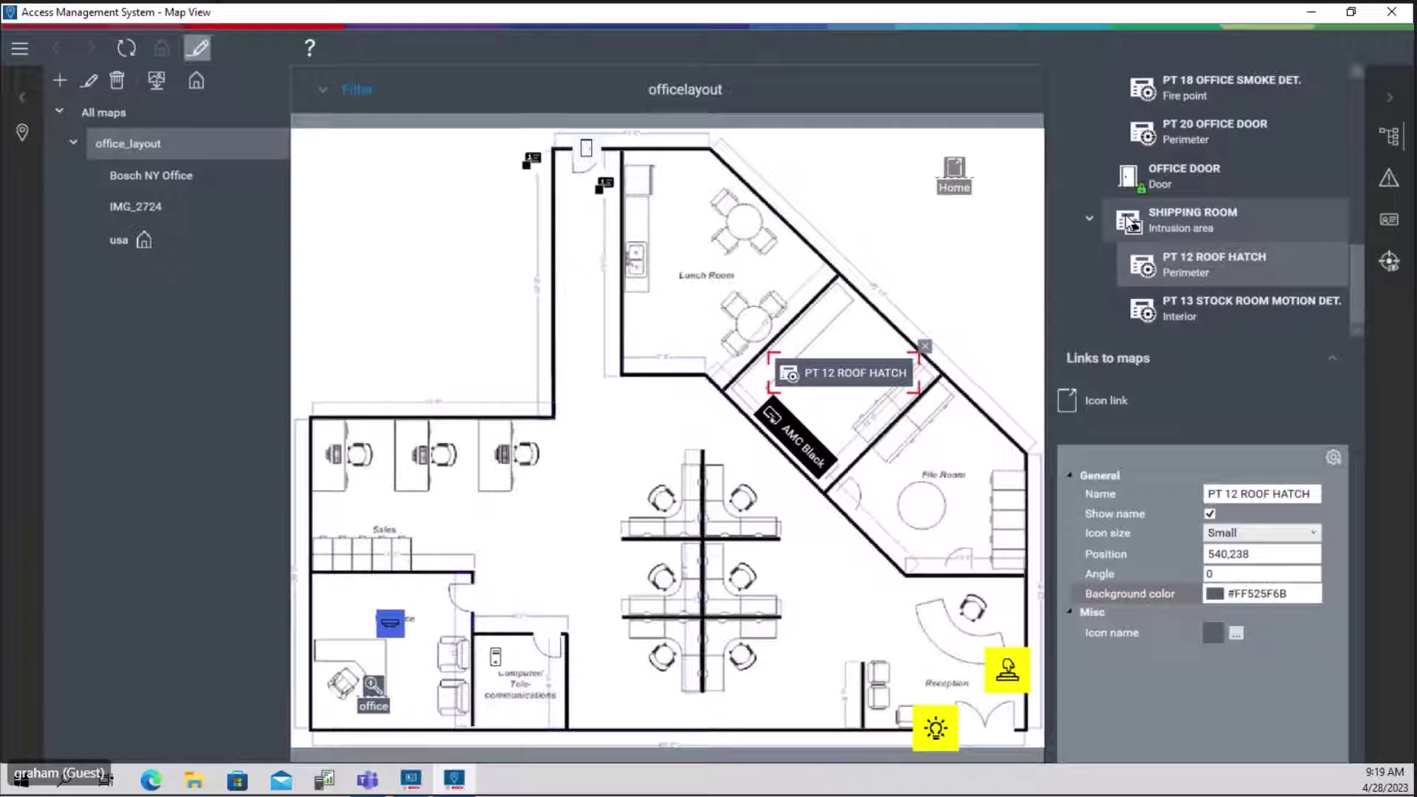
- Place the SHIPPING ROOM area and outline it with three corners on the shipping room
drag(1130, 222, 835, 284)
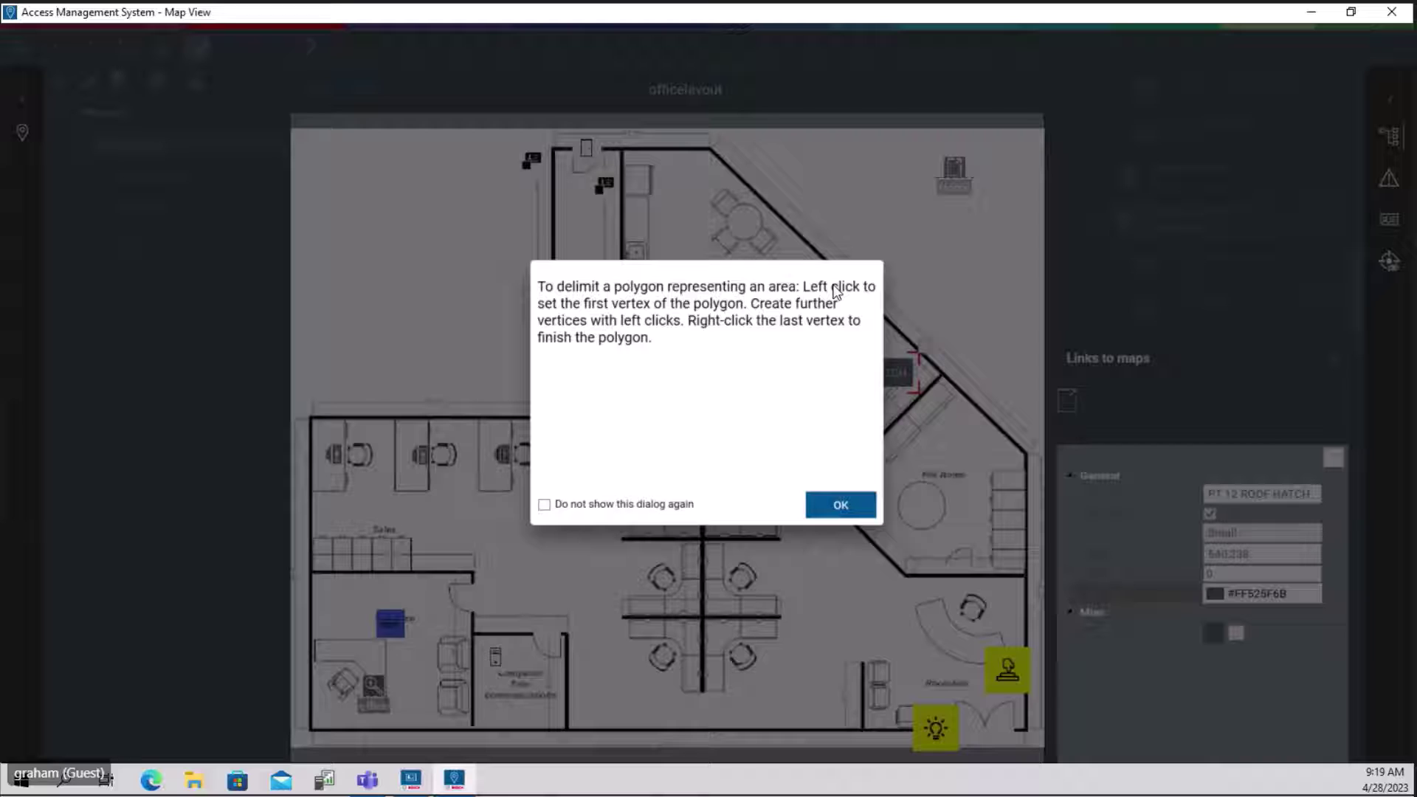
click(841, 505)
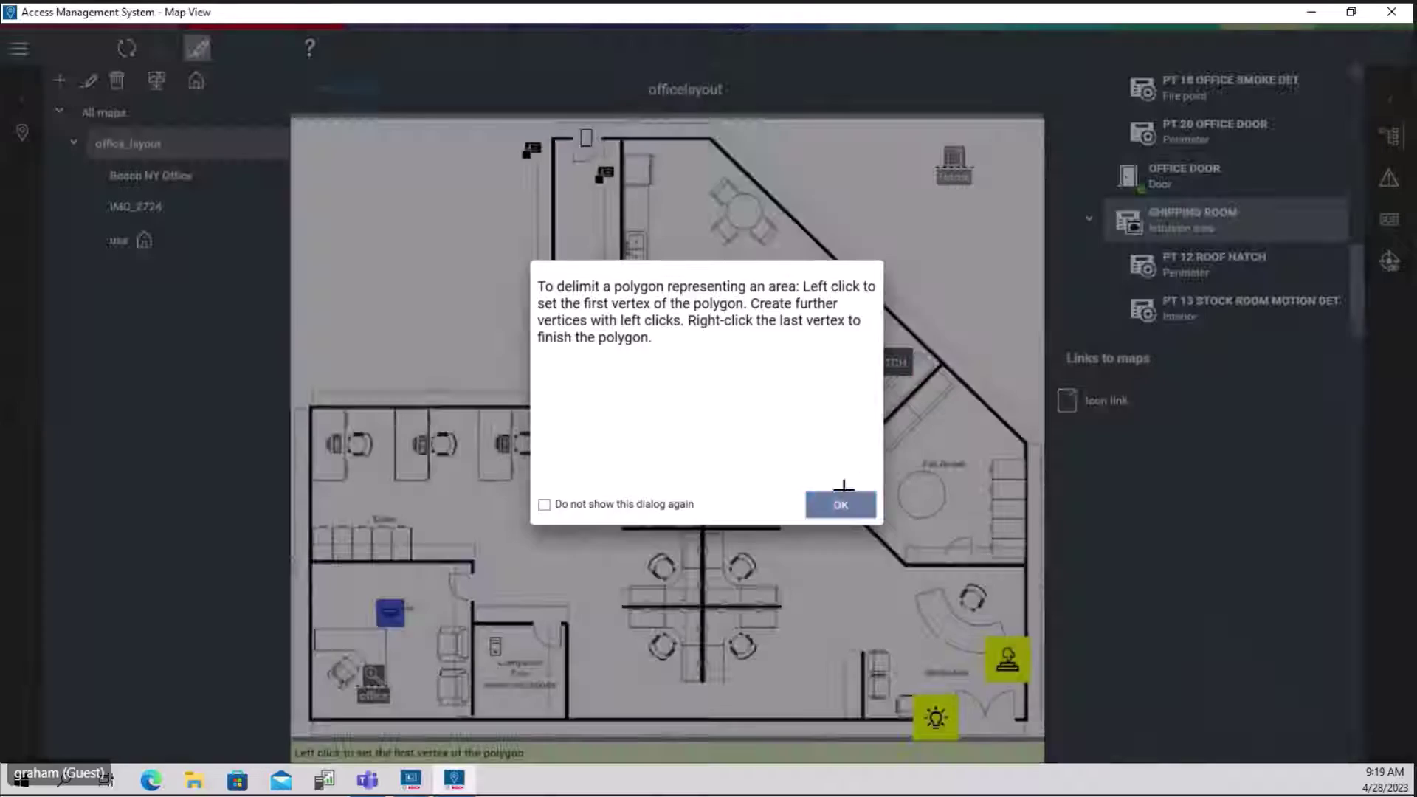
click(837, 269)
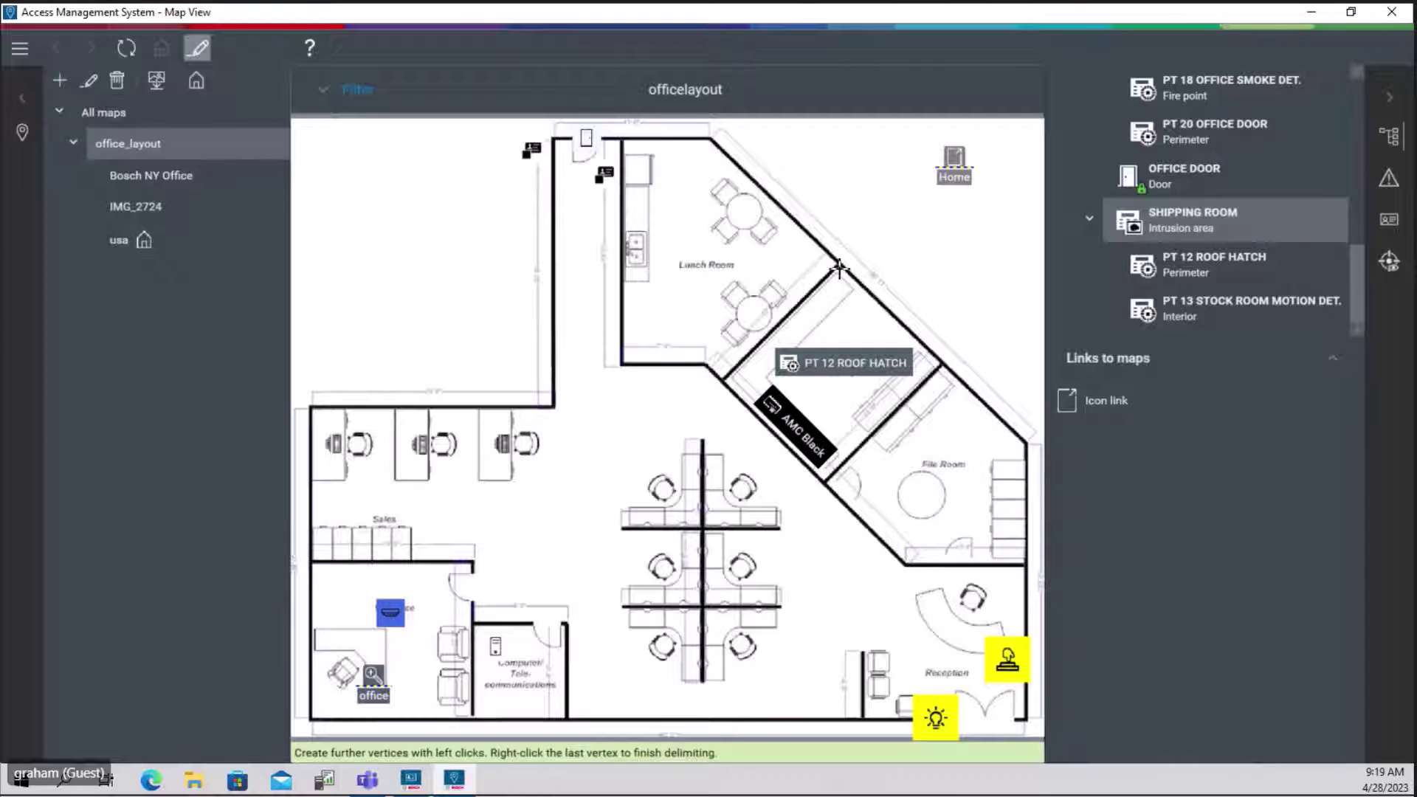
click(938, 366)
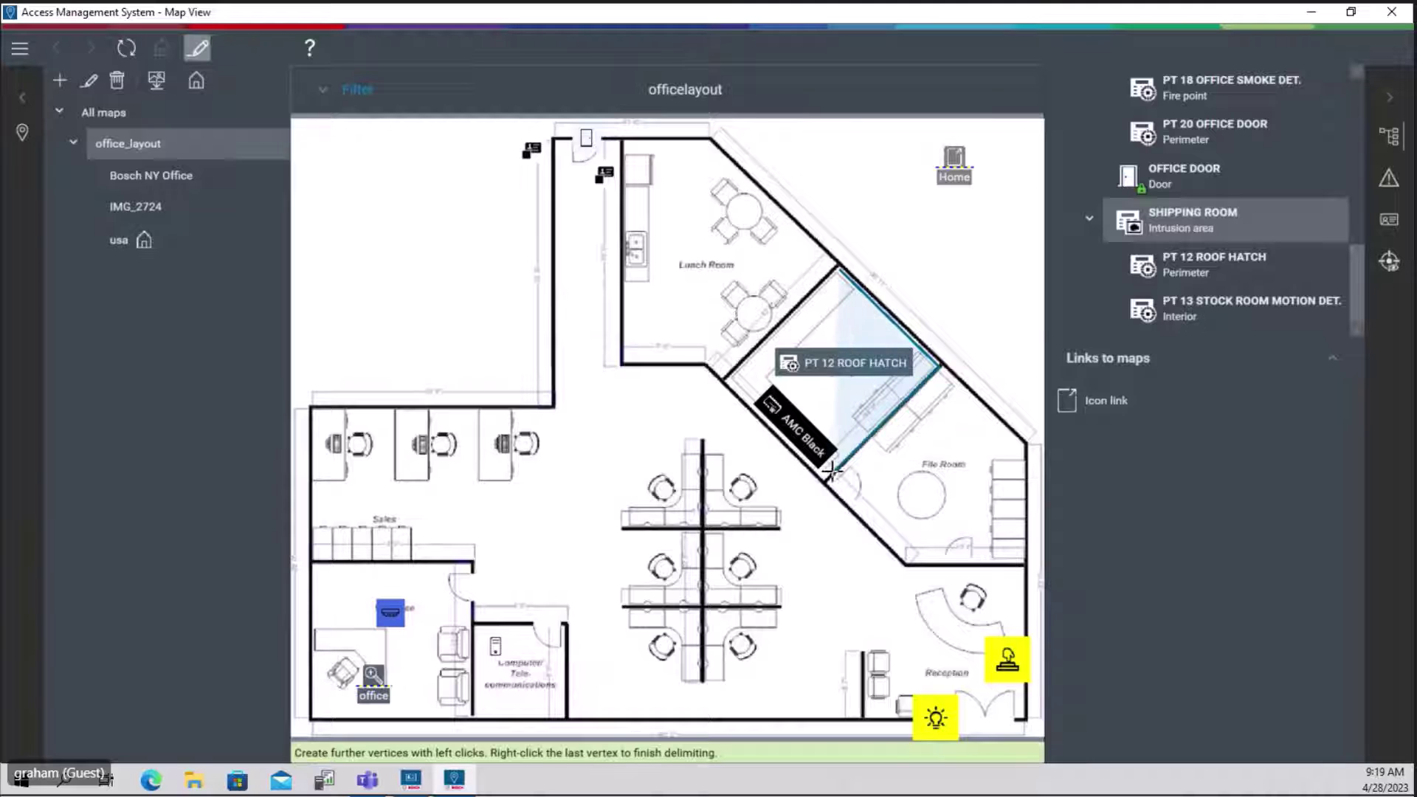
click(722, 383)
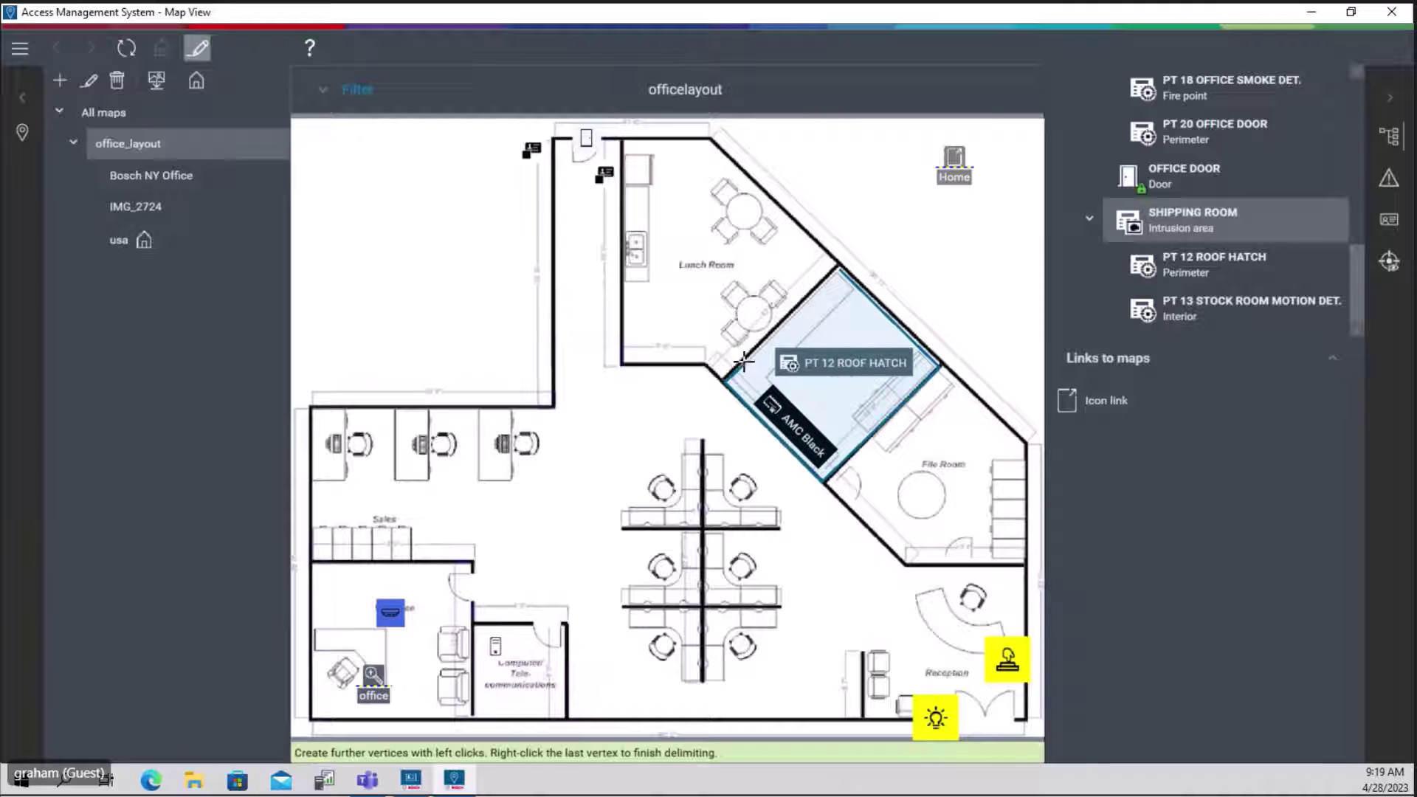
right_click(835, 270)
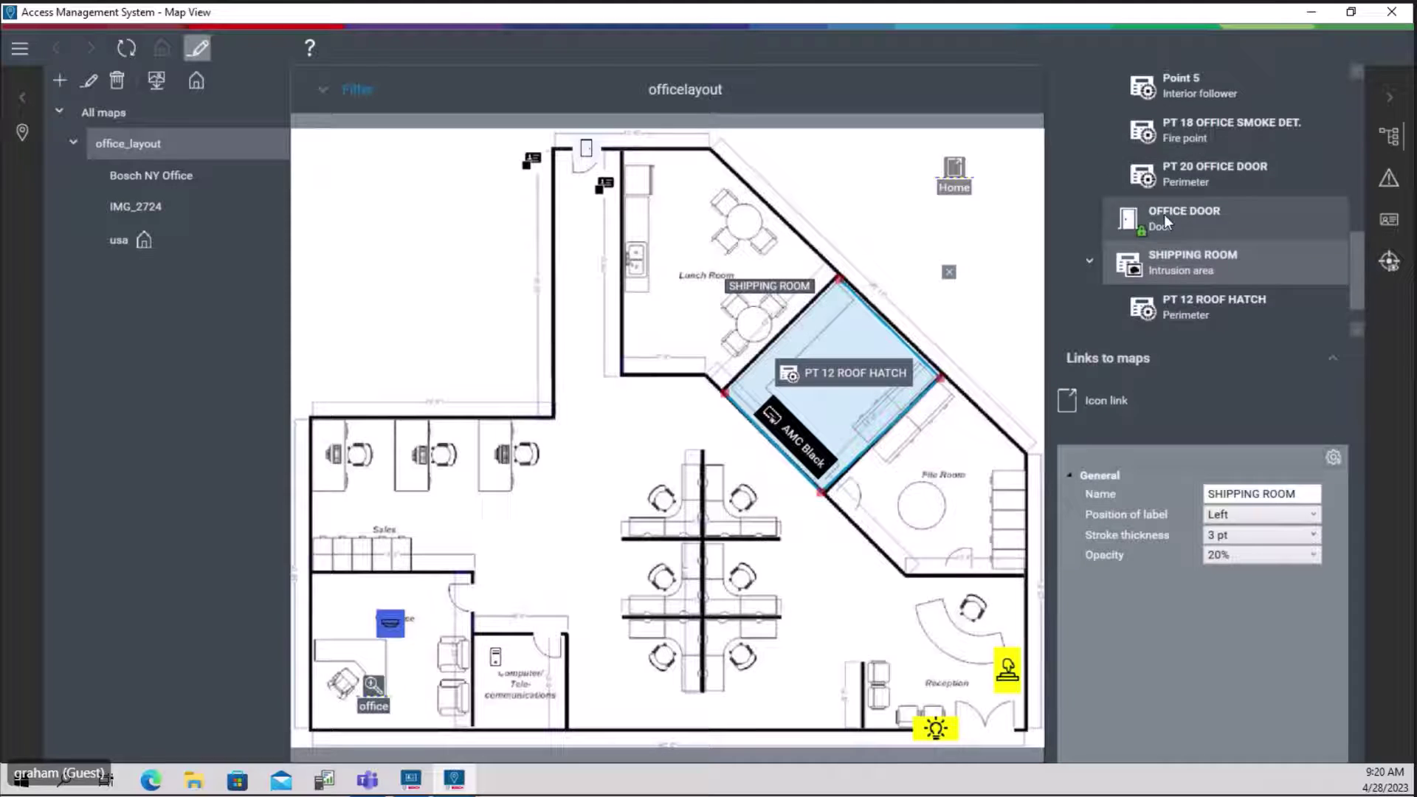
scroll(1224, 189, up, 4)
- Place MICHAEL'S OFFICE area and outline the VP Office room as a four-corner rectangle
drag(1137, 129, 332, 592)
click(842, 503)
click(315, 567)
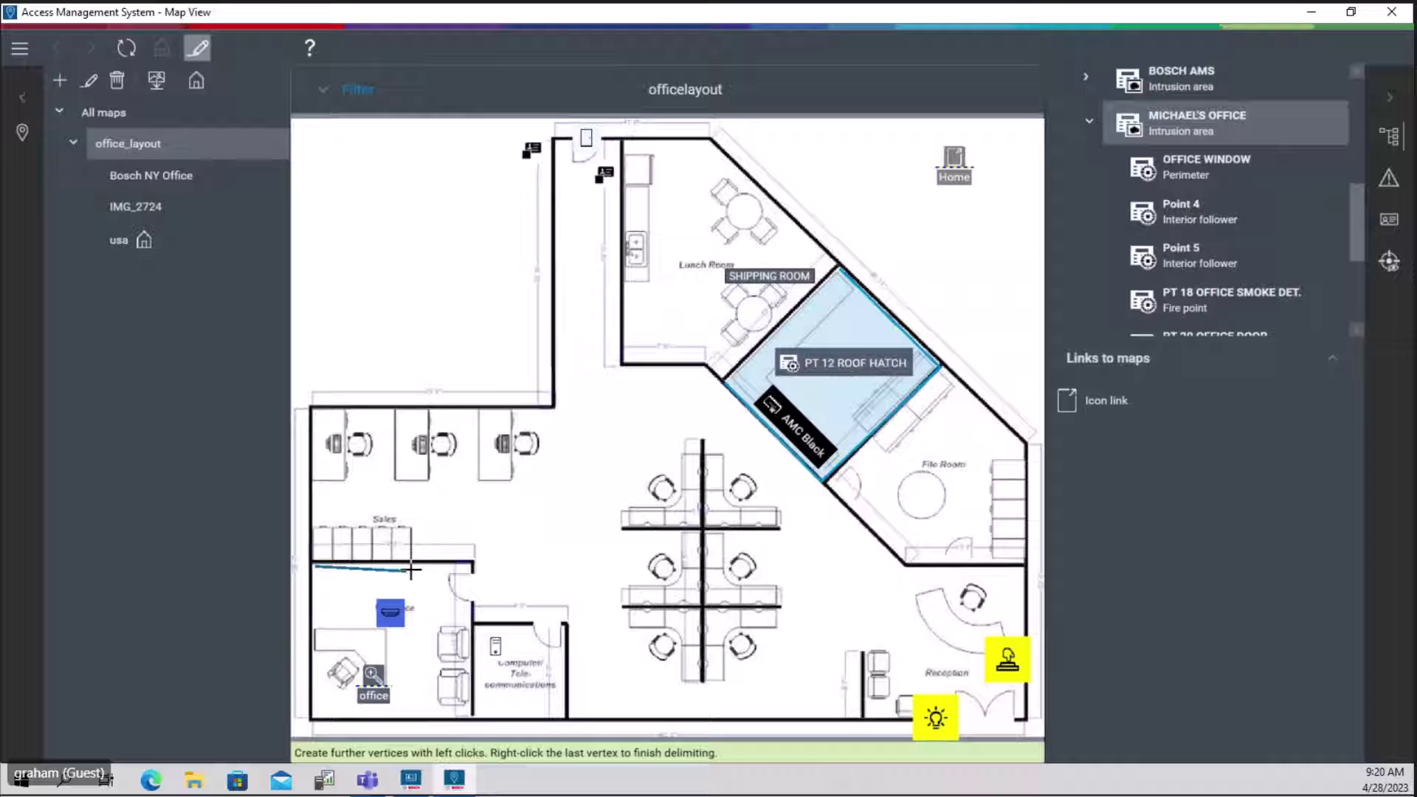
click(472, 567)
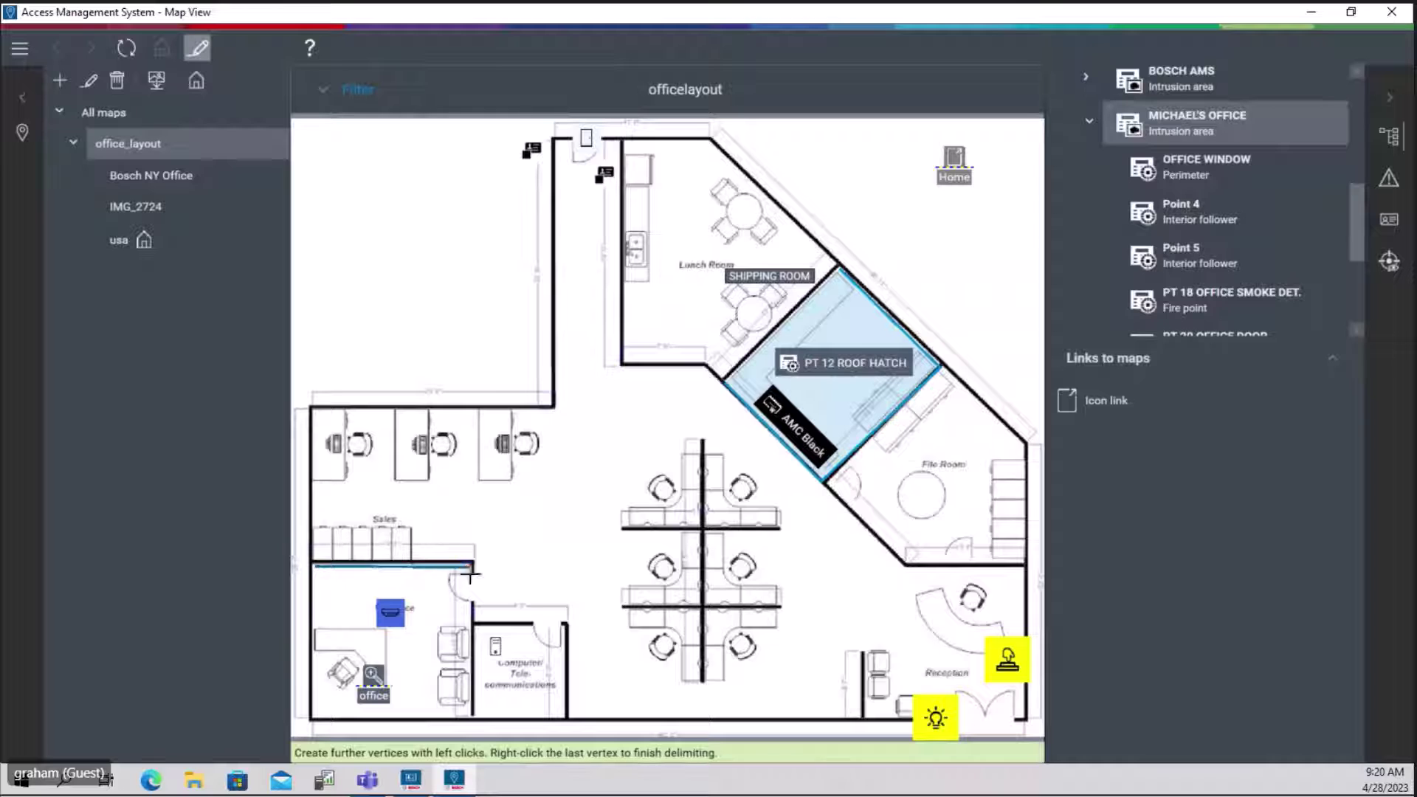
click(472, 715)
click(315, 715)
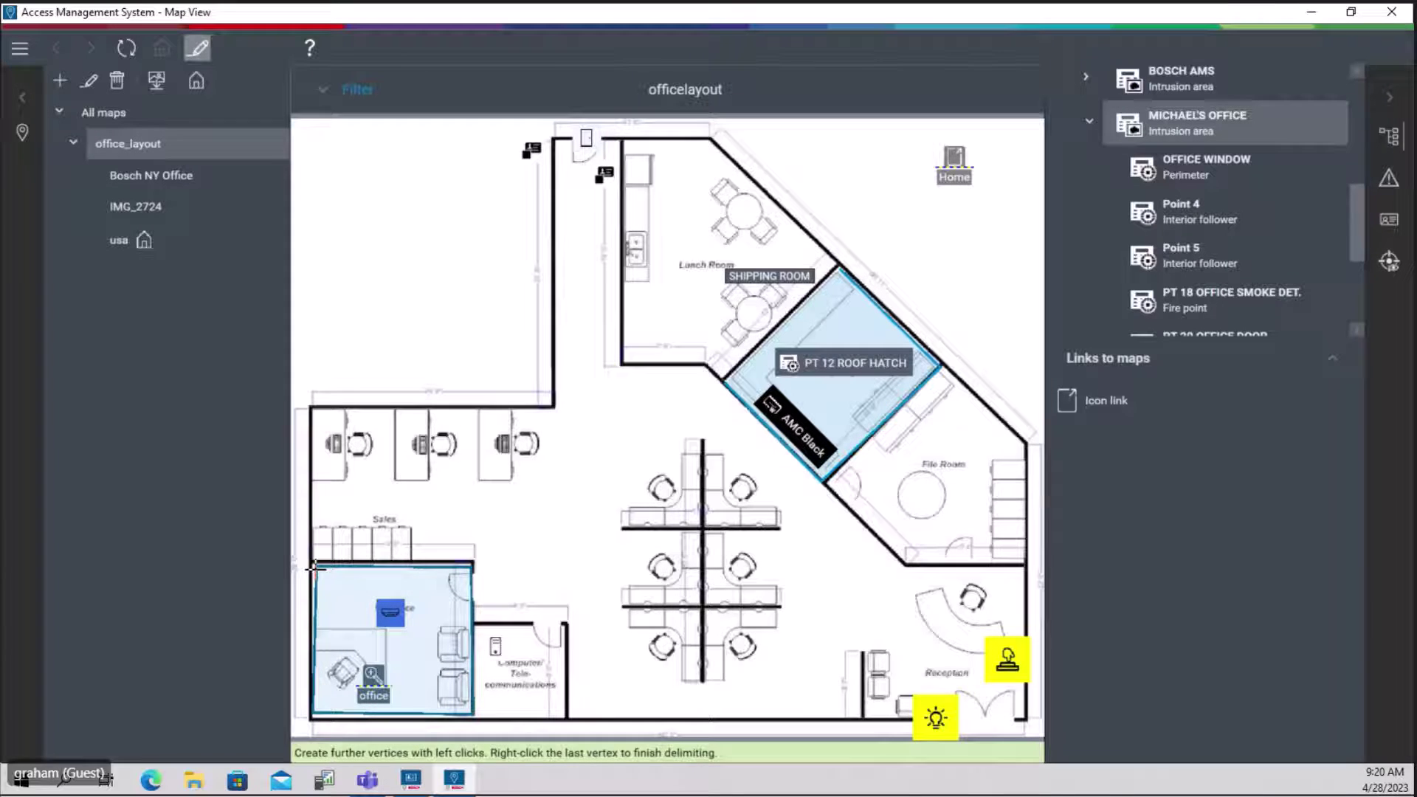
right_click(315, 567)
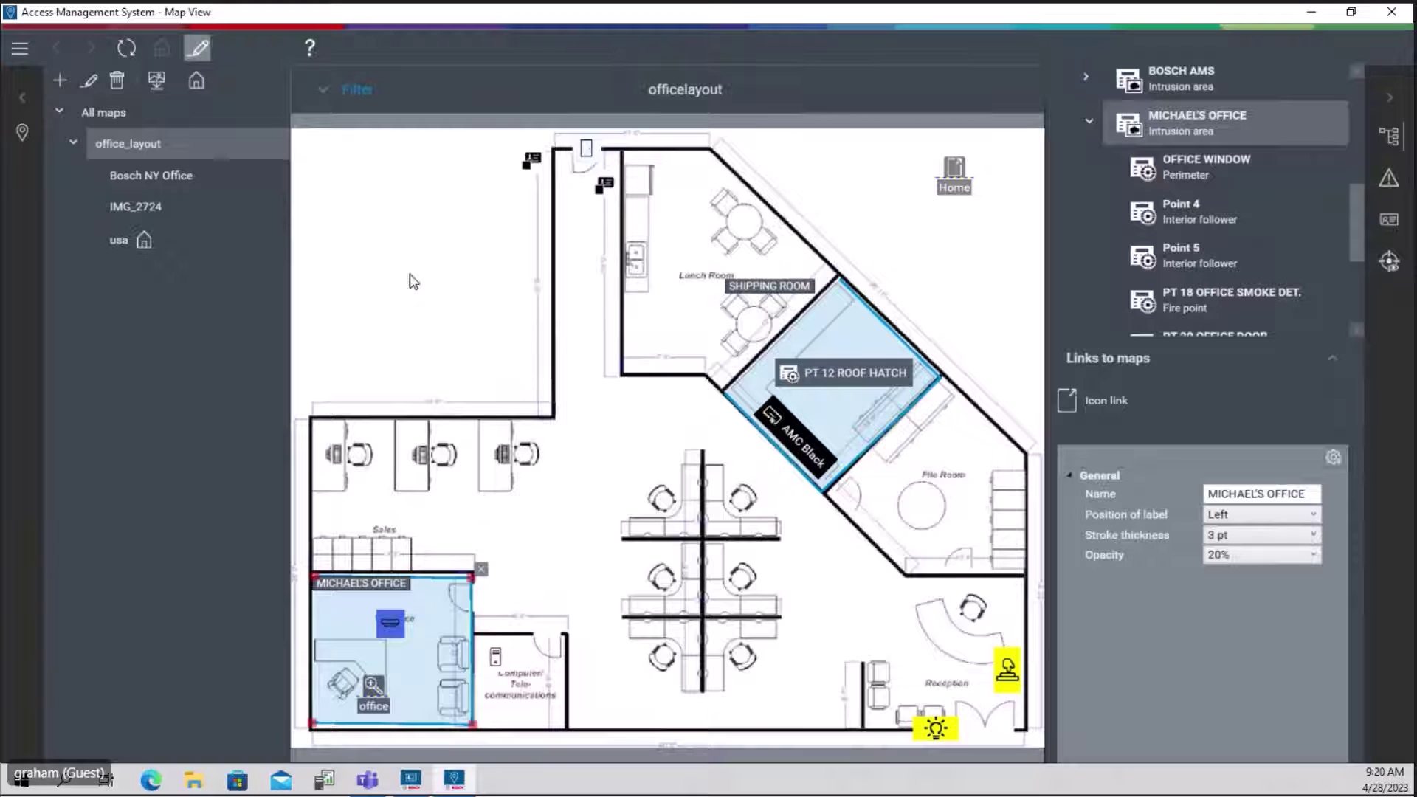
- Return to view mode and disarm the SHIPPING ROOM area
click(203, 51)
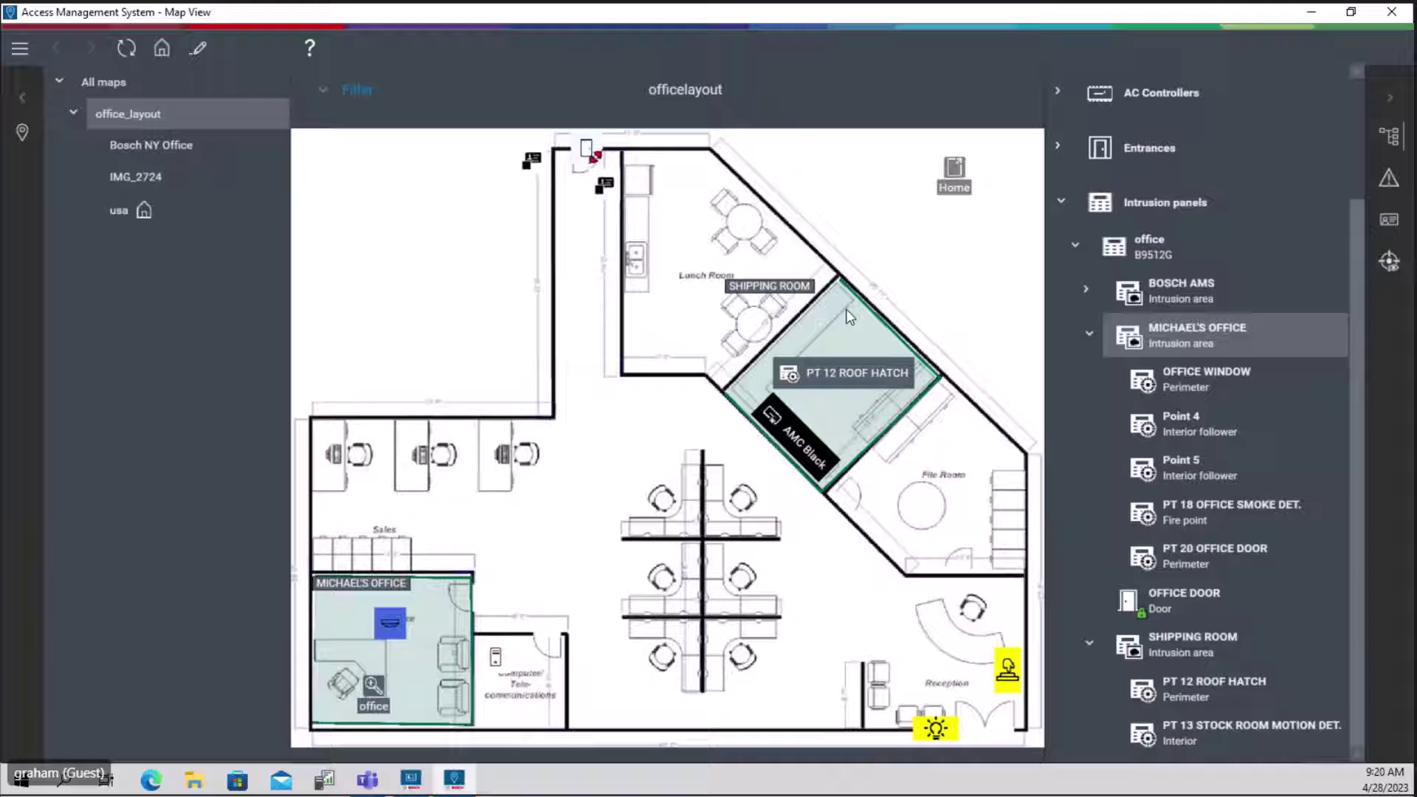
mouse_move(833, 334)
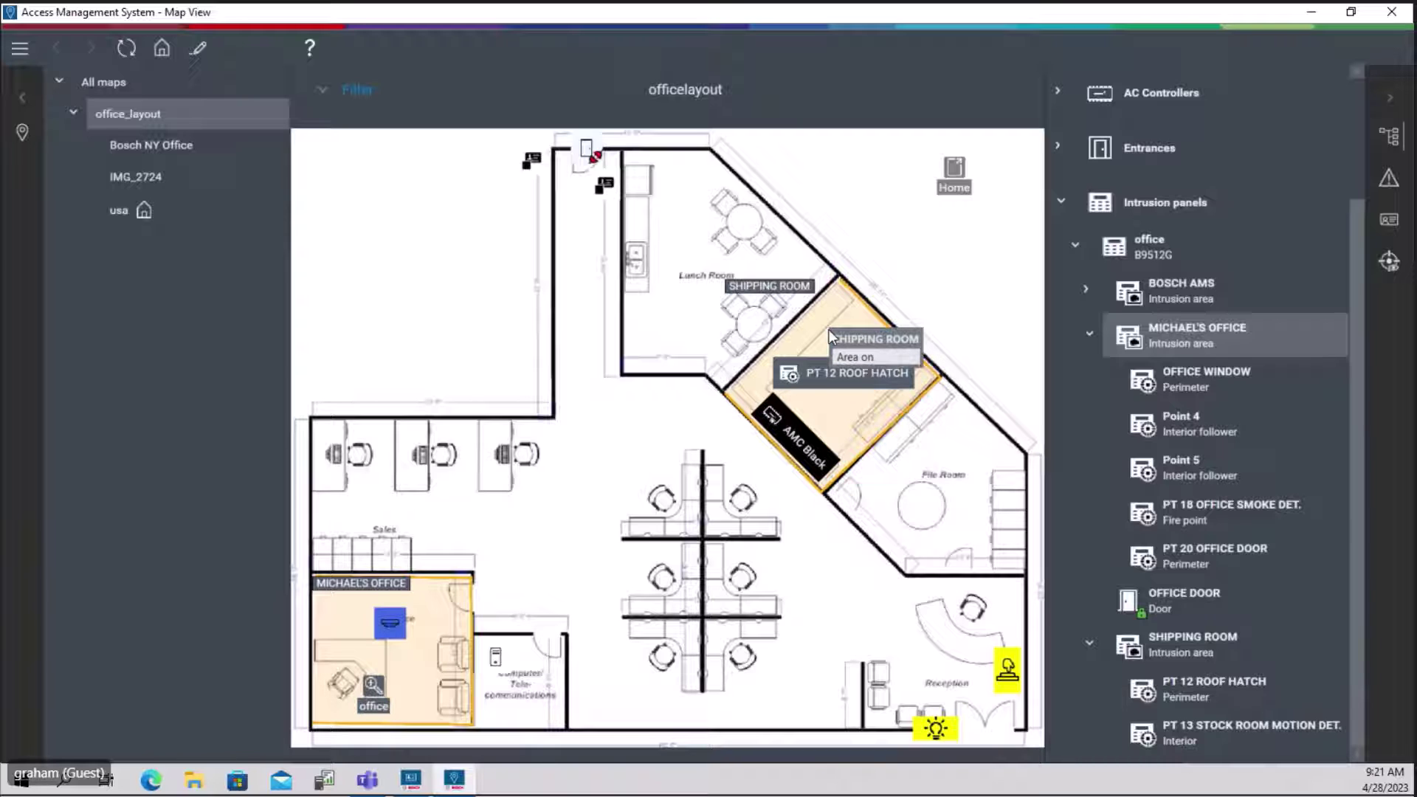
right_click(832, 323)
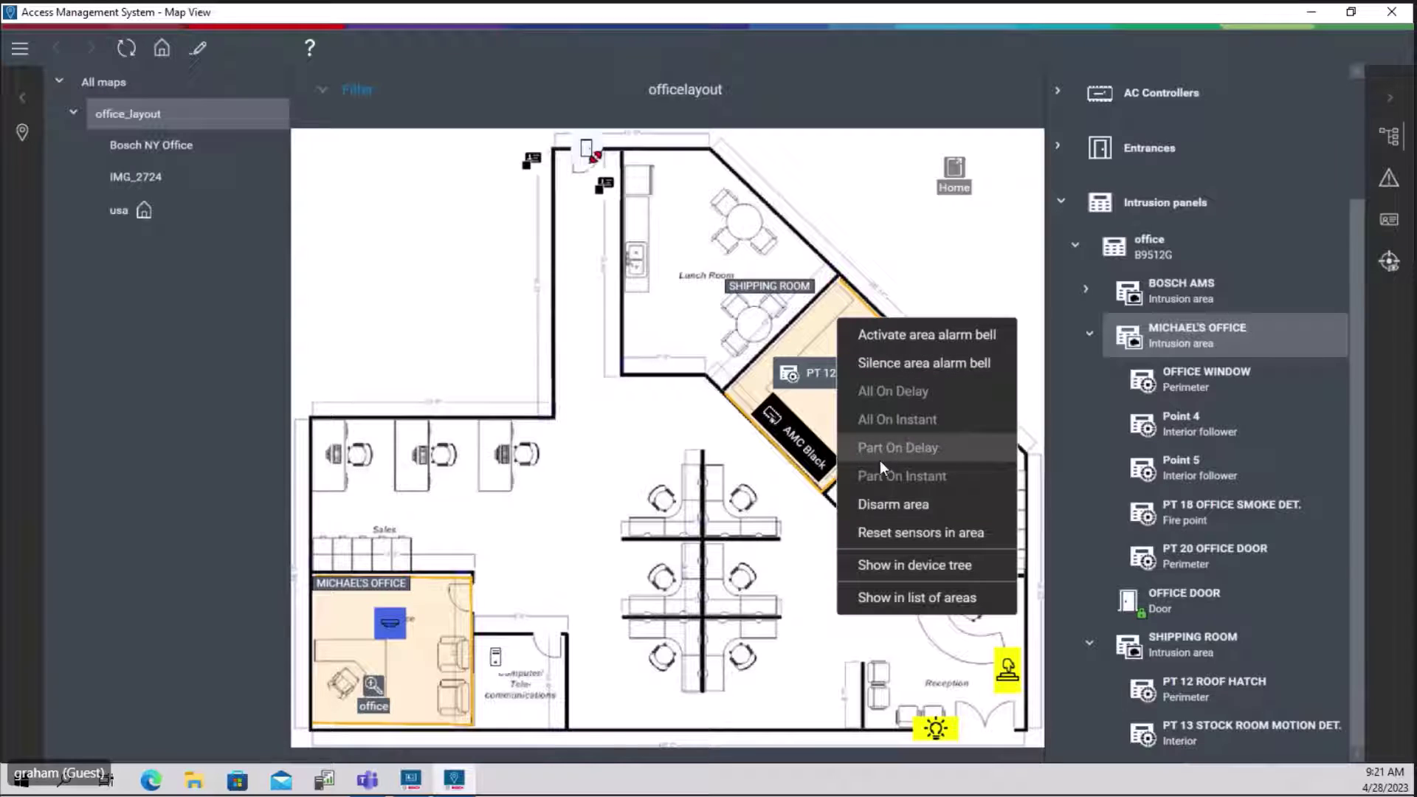
click(886, 506)
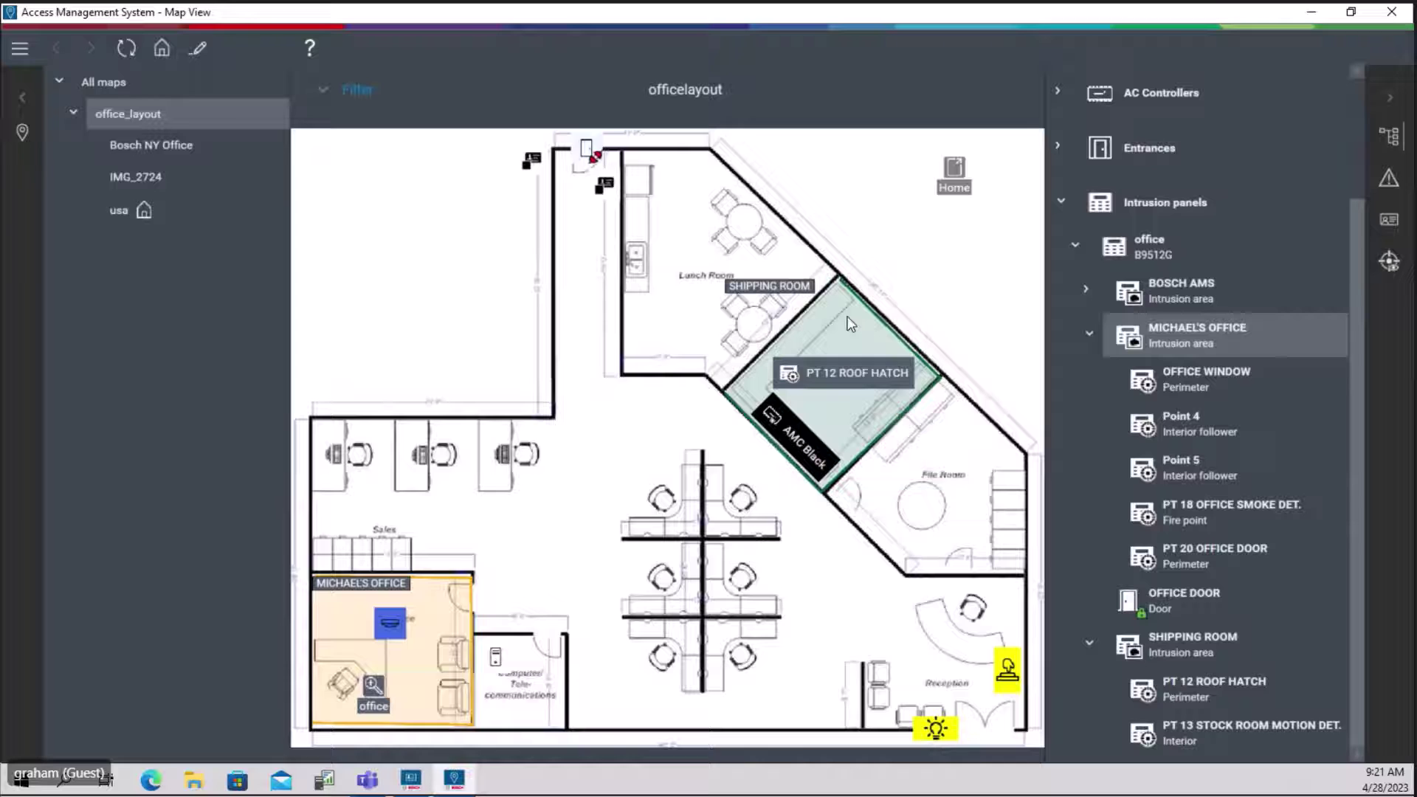
- Bypass the PT 12 ROOF HATCH point, then un-bypass it
right_click(810, 373)
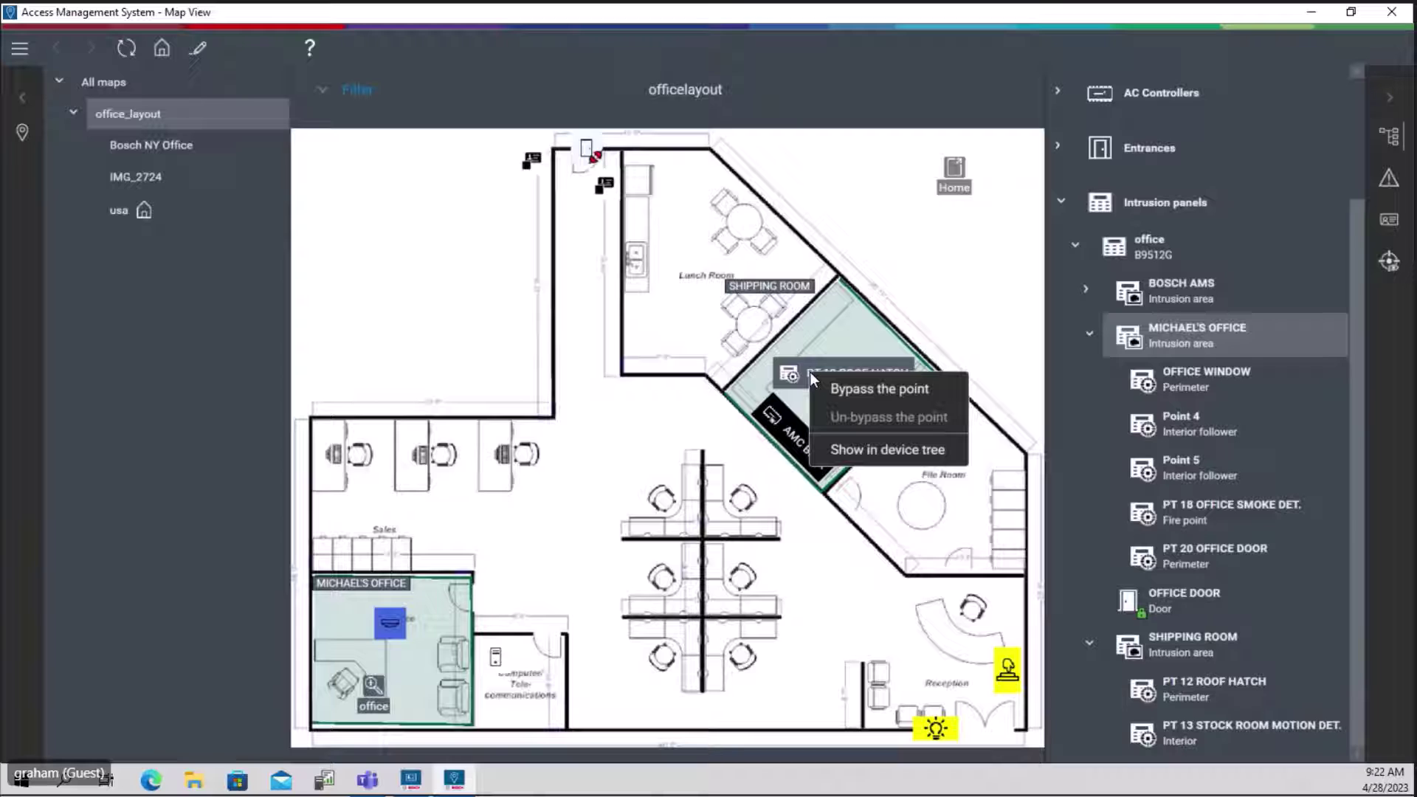
click(842, 391)
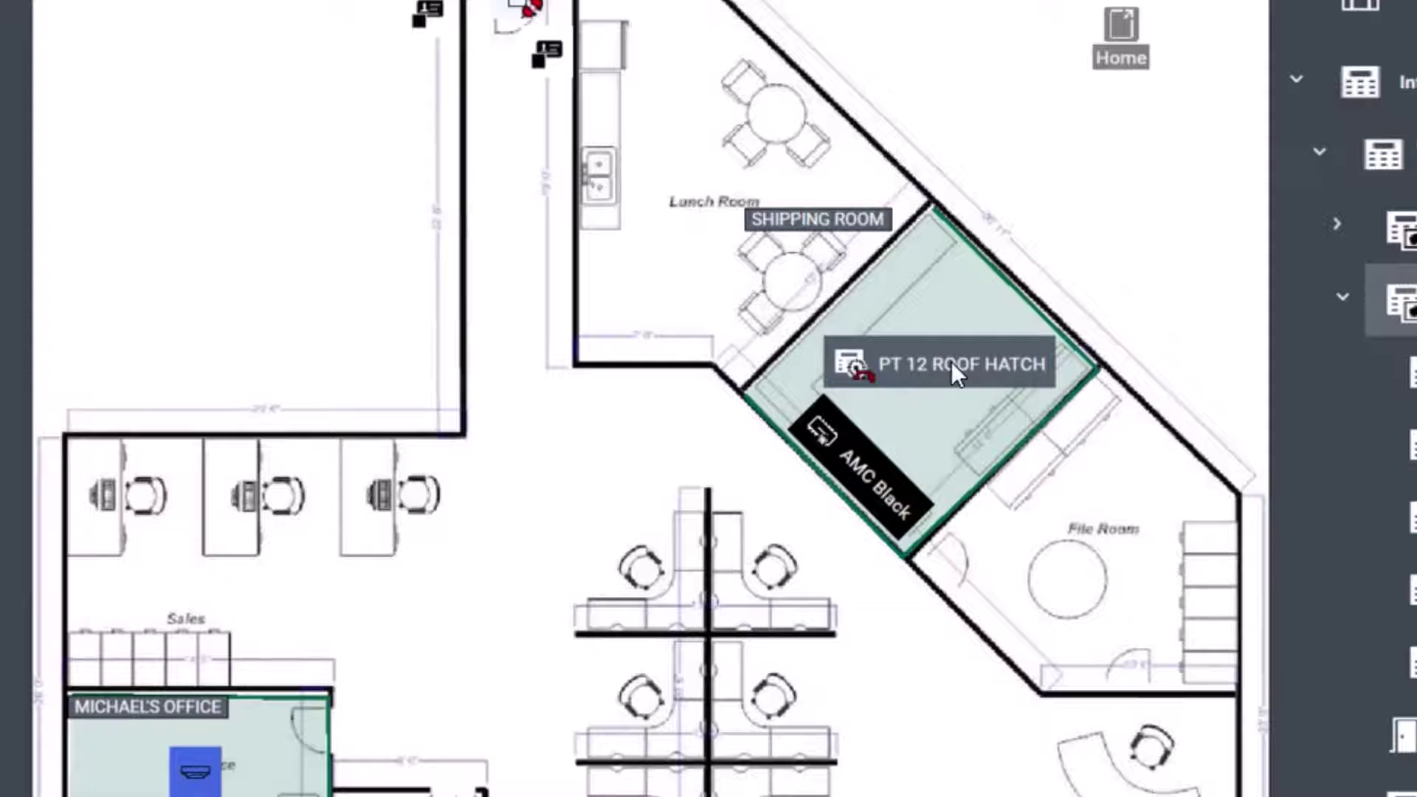
right_click(861, 374)
click(914, 430)
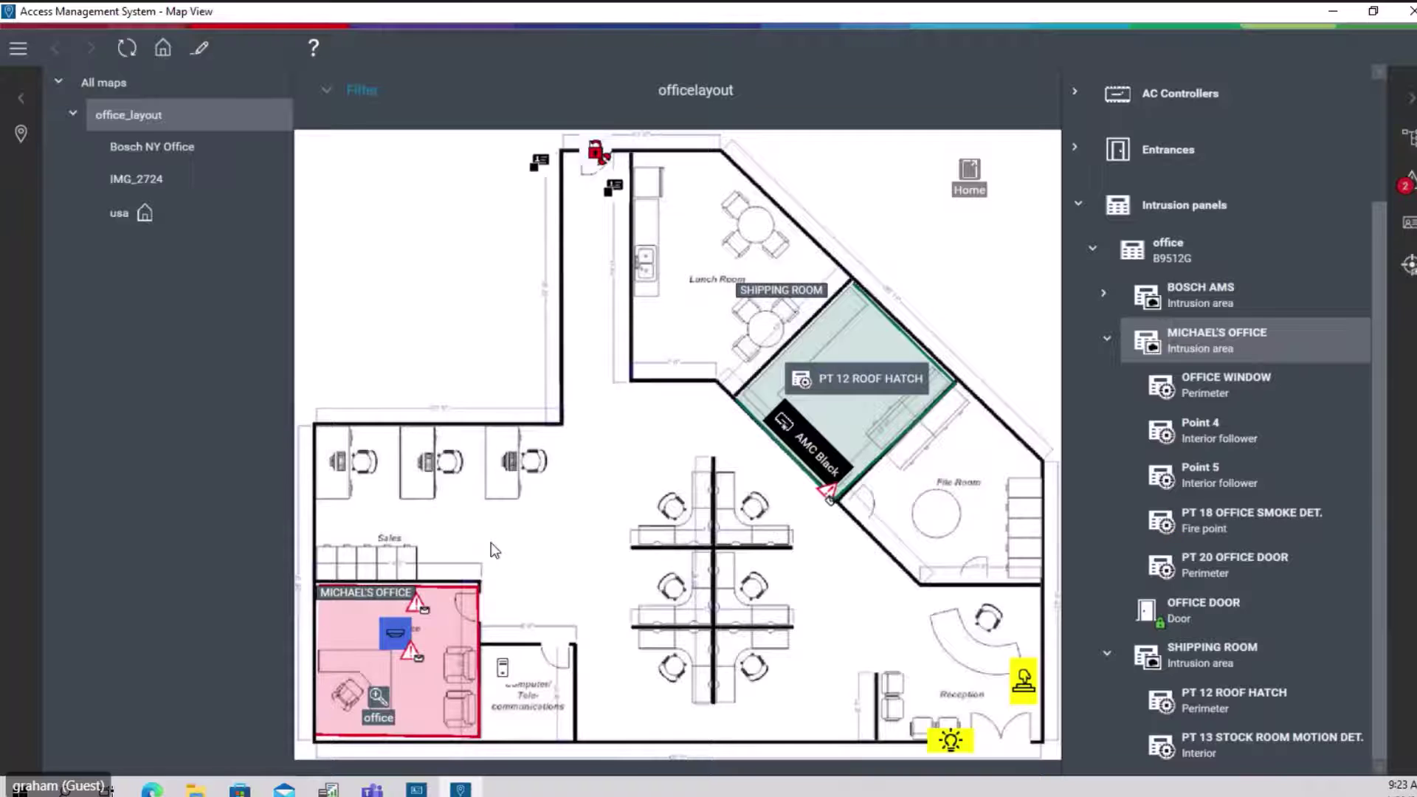
- Silence the office area's alarm bell, then accept and complete the Fire and FIRE threat-level alarms
right_click(349, 614)
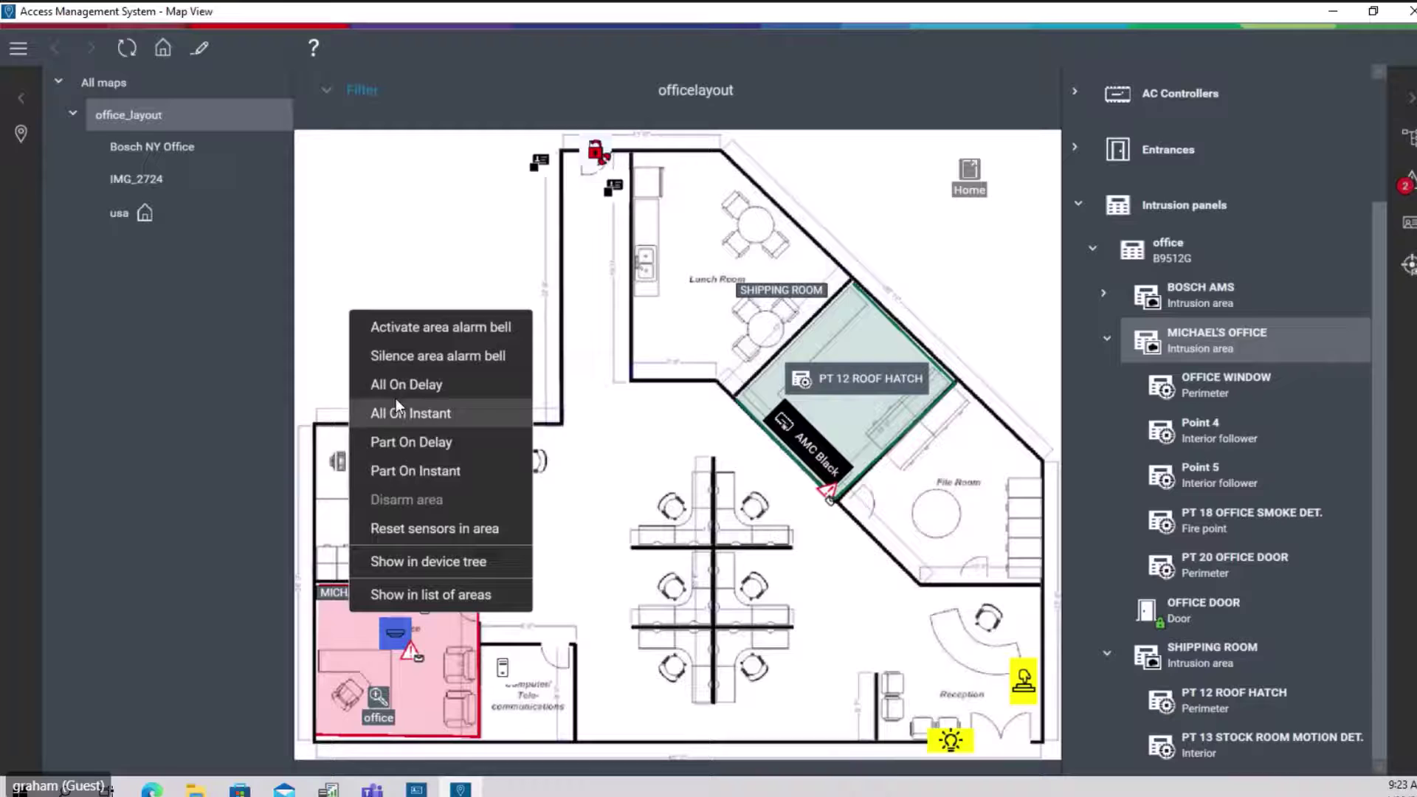
click(390, 357)
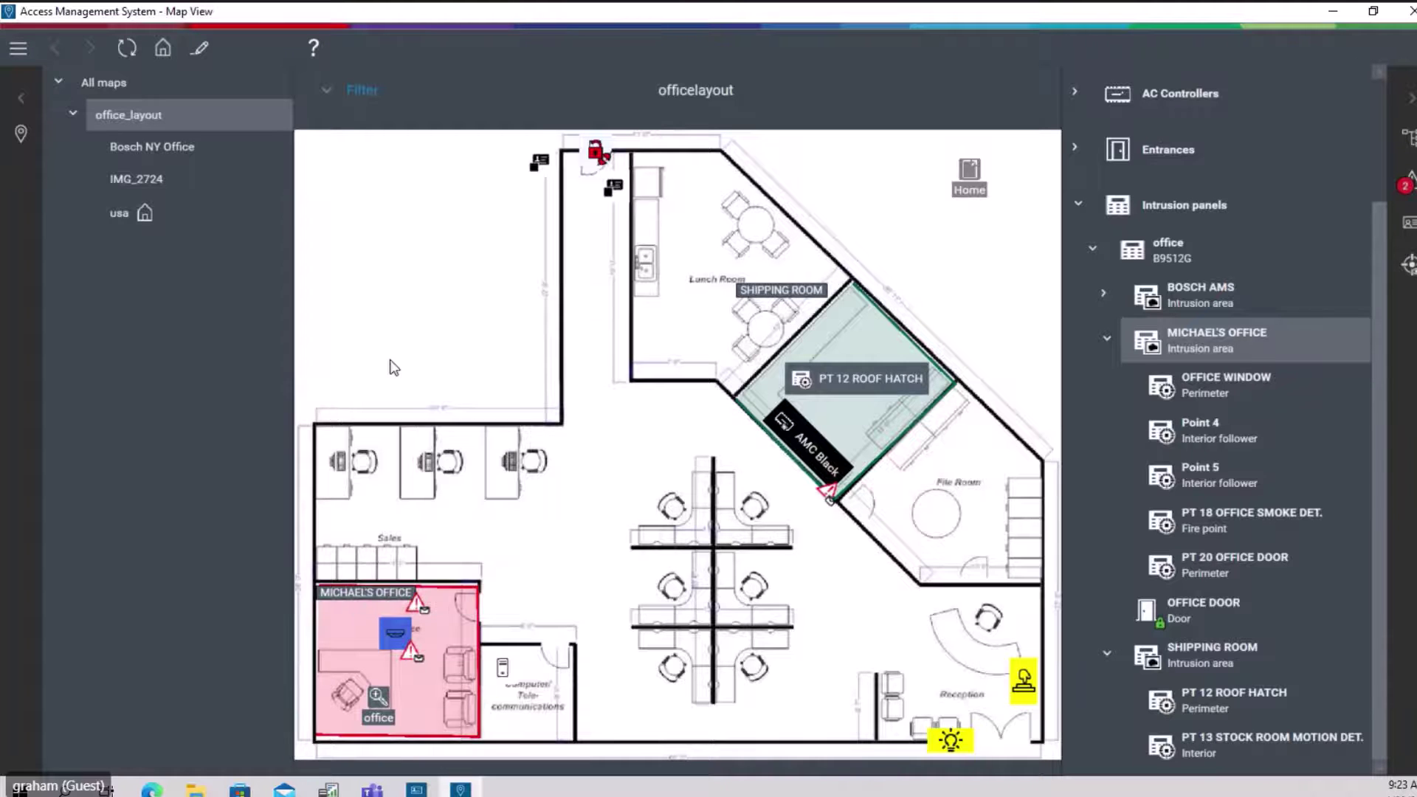
click(1409, 183)
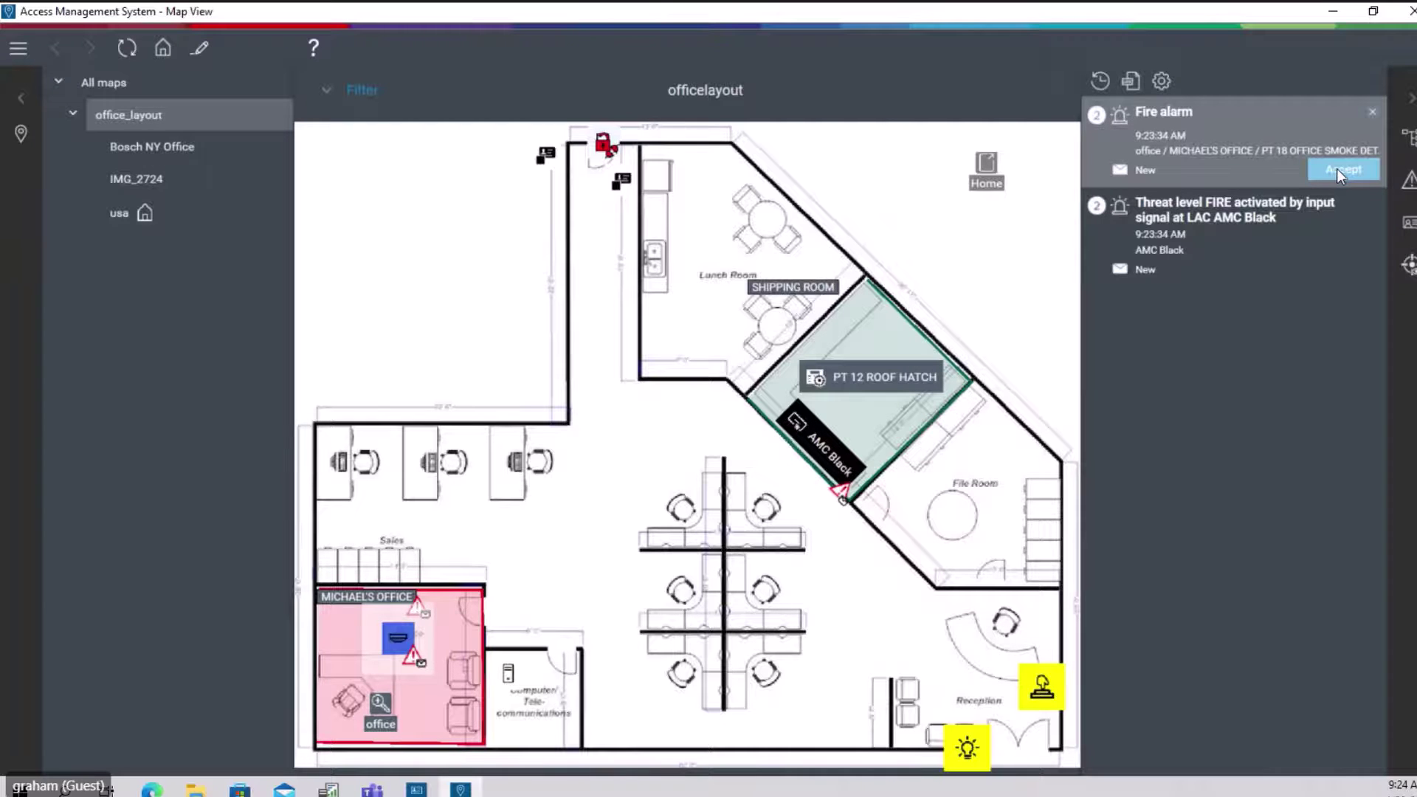
click(1339, 167)
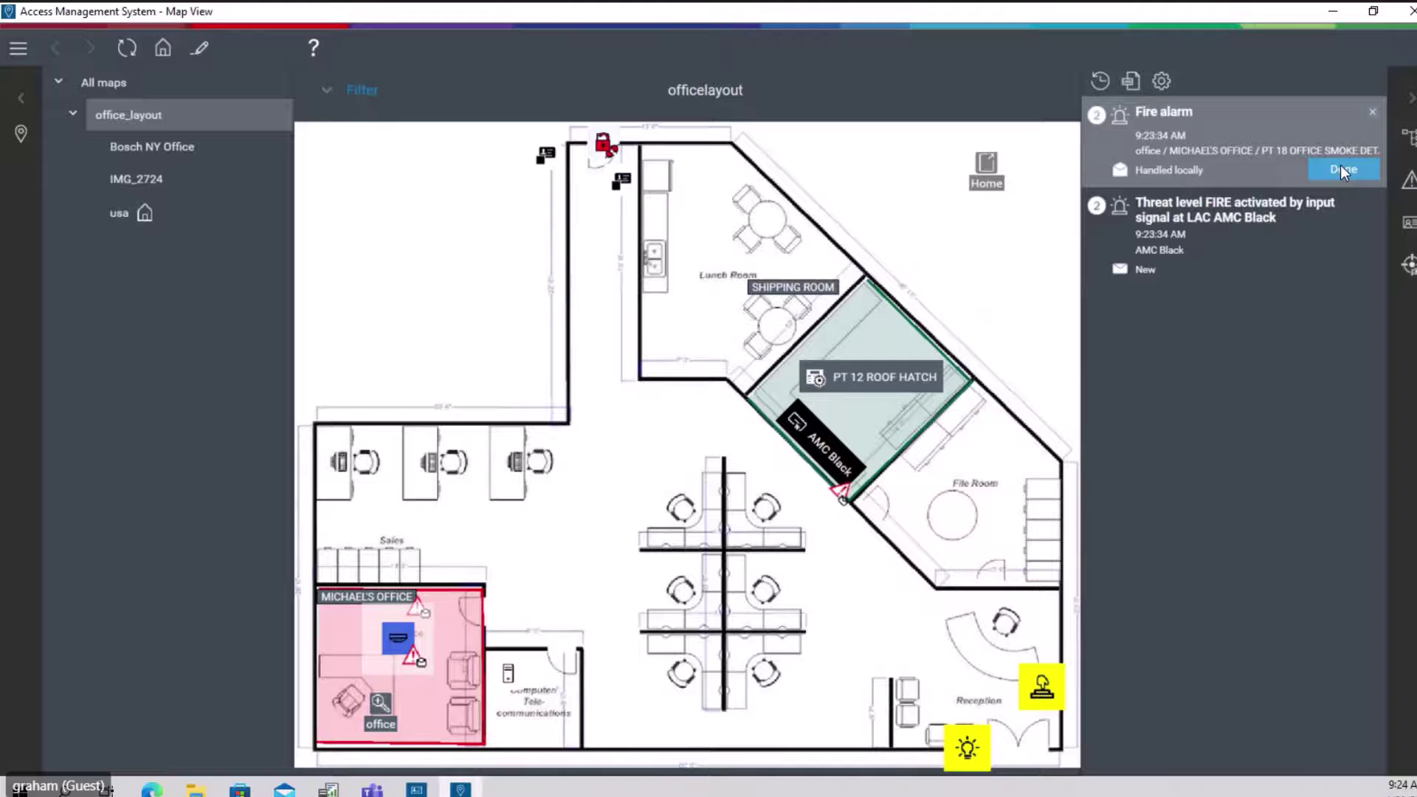
click(1340, 165)
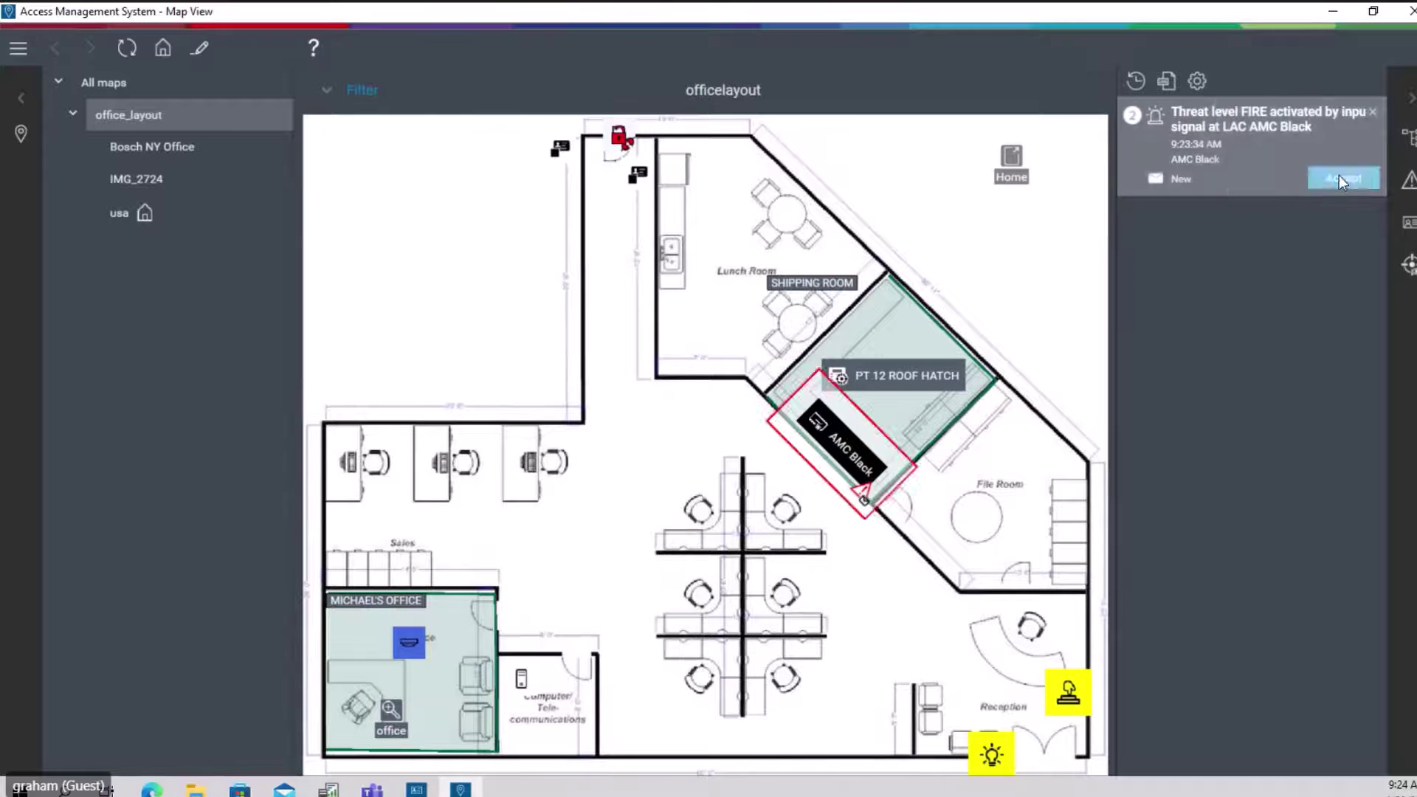
click(1339, 175)
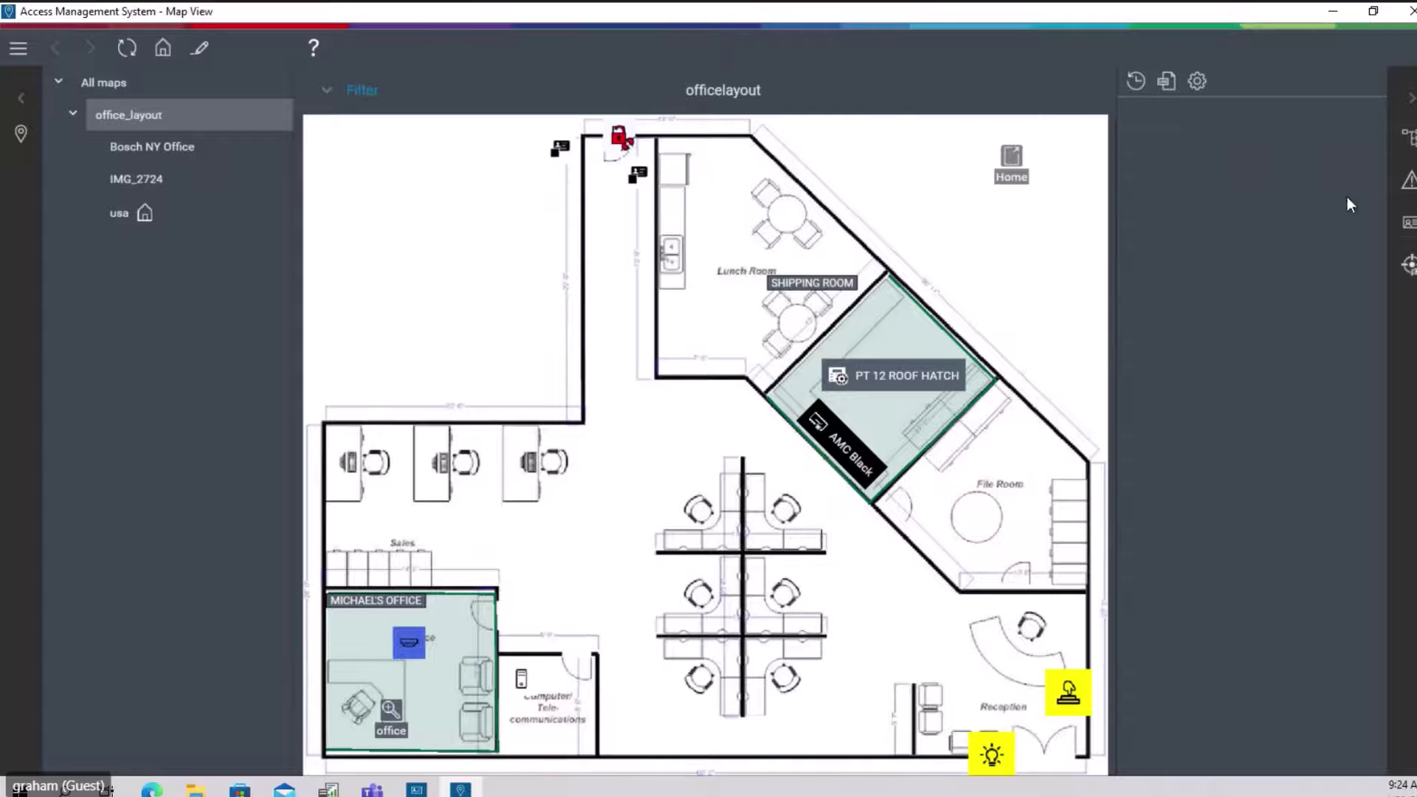
- Deactivate the FIRE threat level on the MAC server and reset sensors in the office area
click(1409, 222)
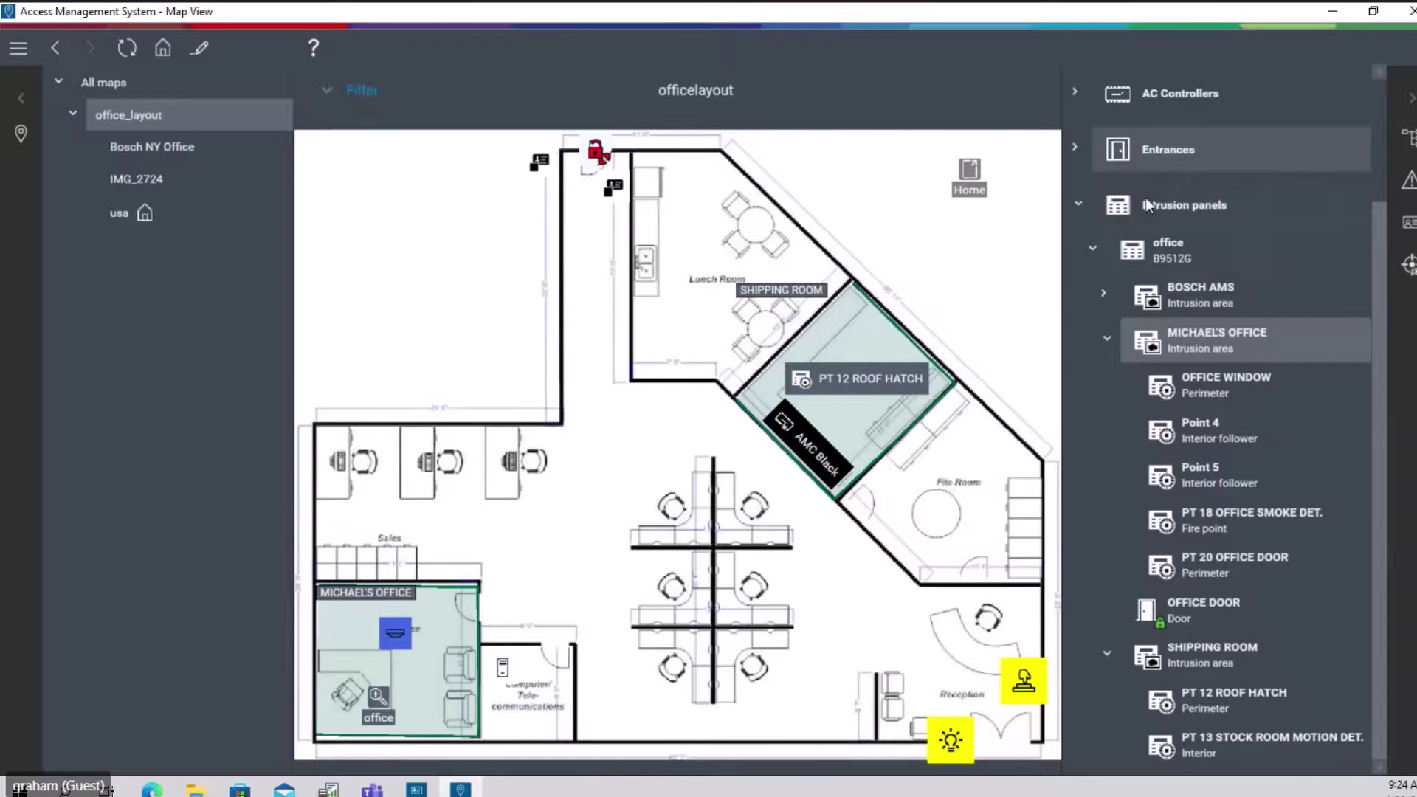
scroll(1147, 198, up, 3)
click(1077, 188)
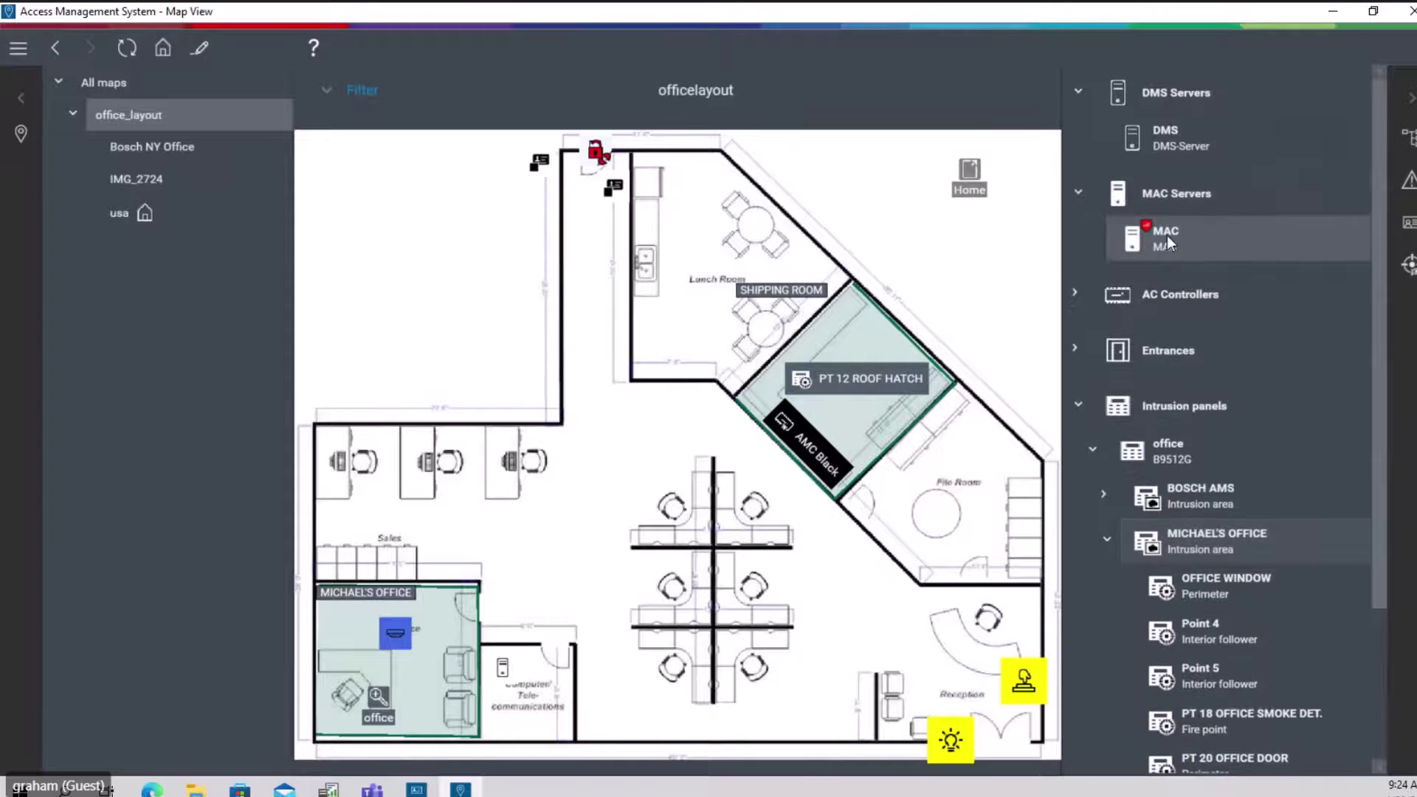
right_click(1167, 236)
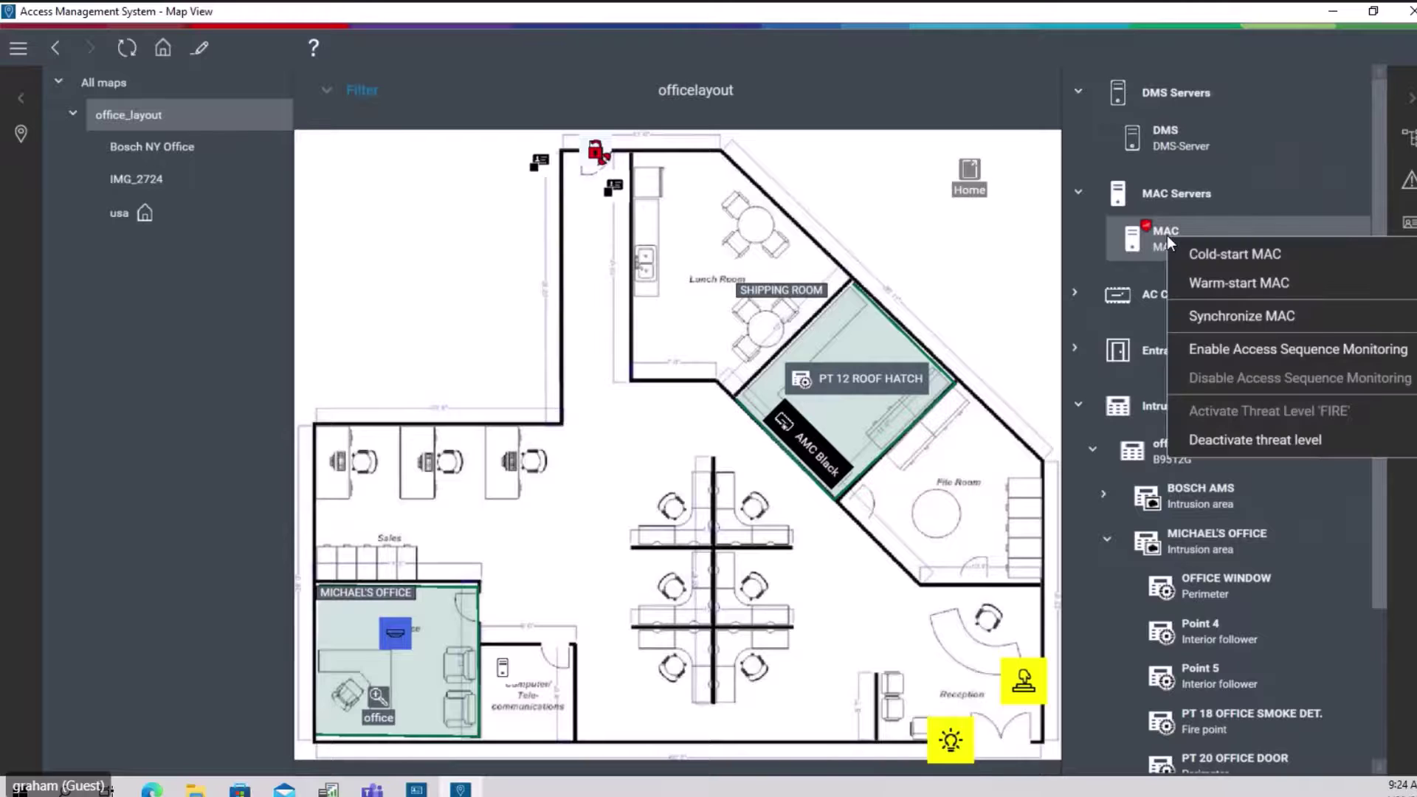
click(1224, 440)
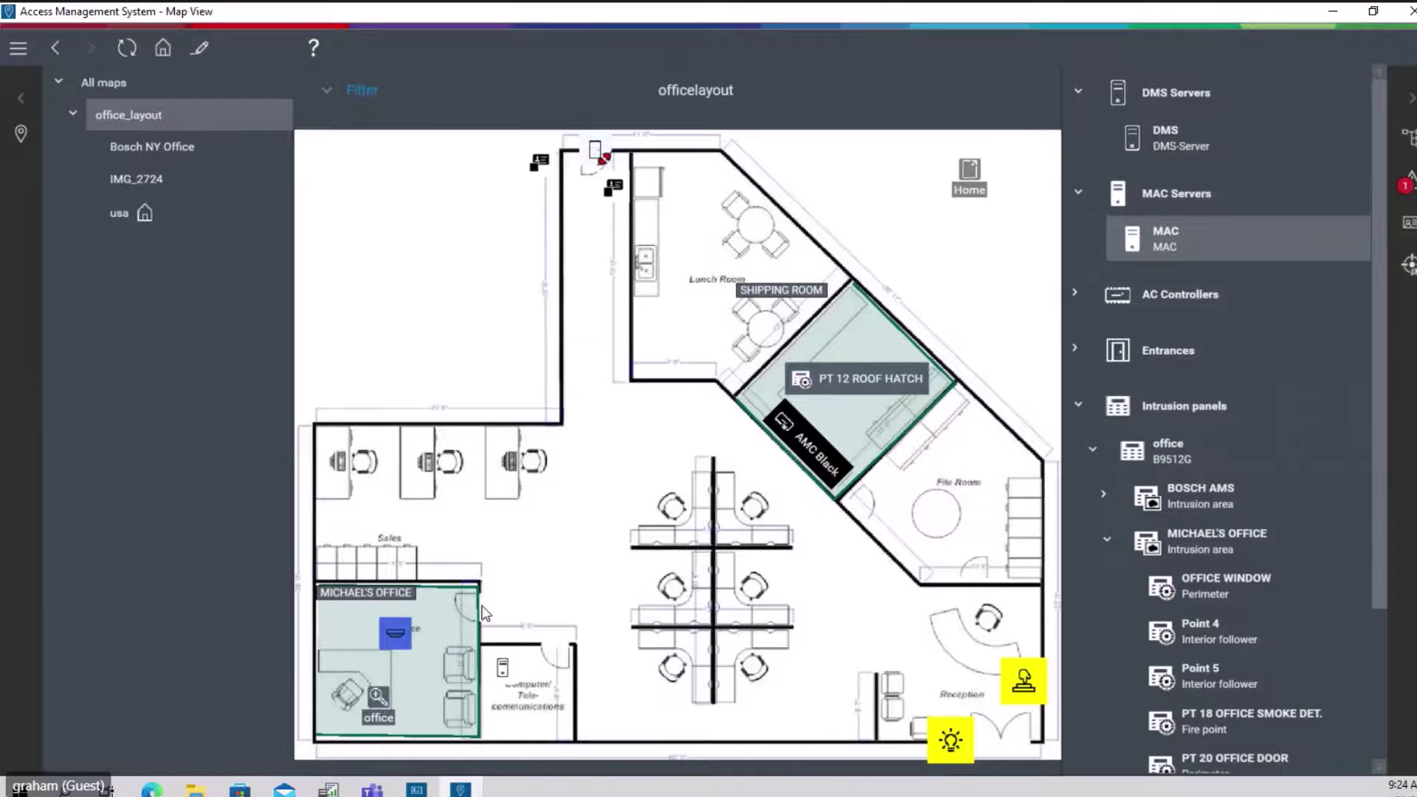
right_click(434, 646)
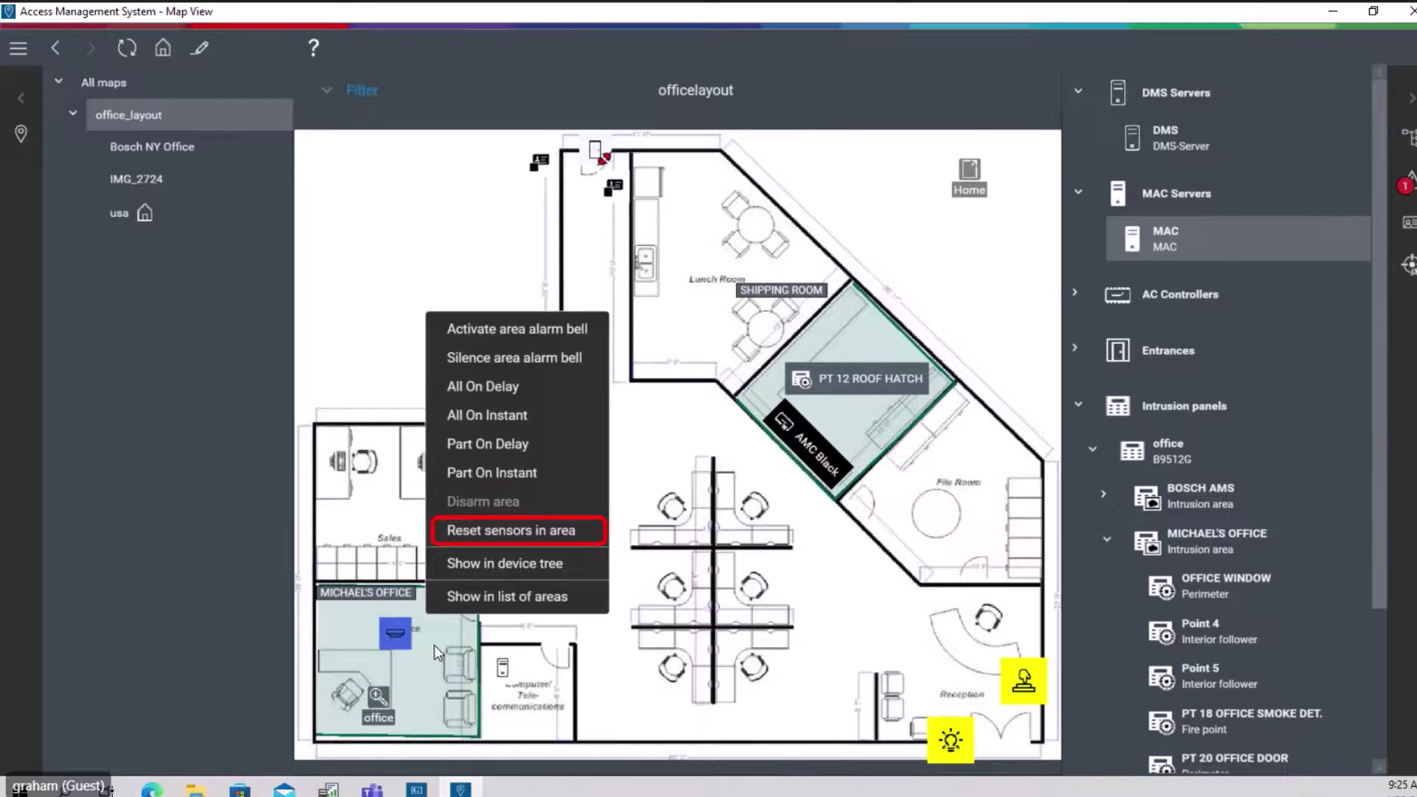
click(487, 528)
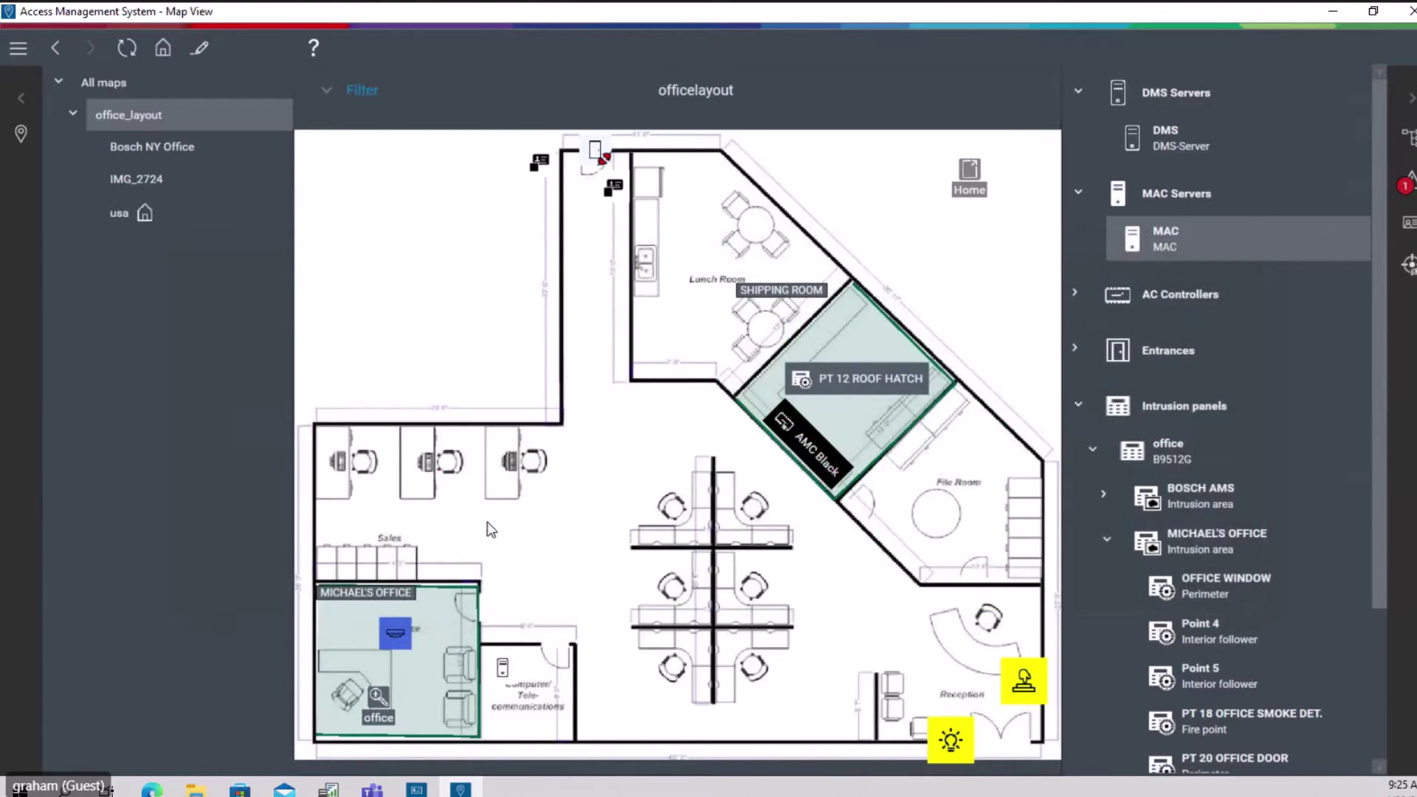
click(1407, 136)
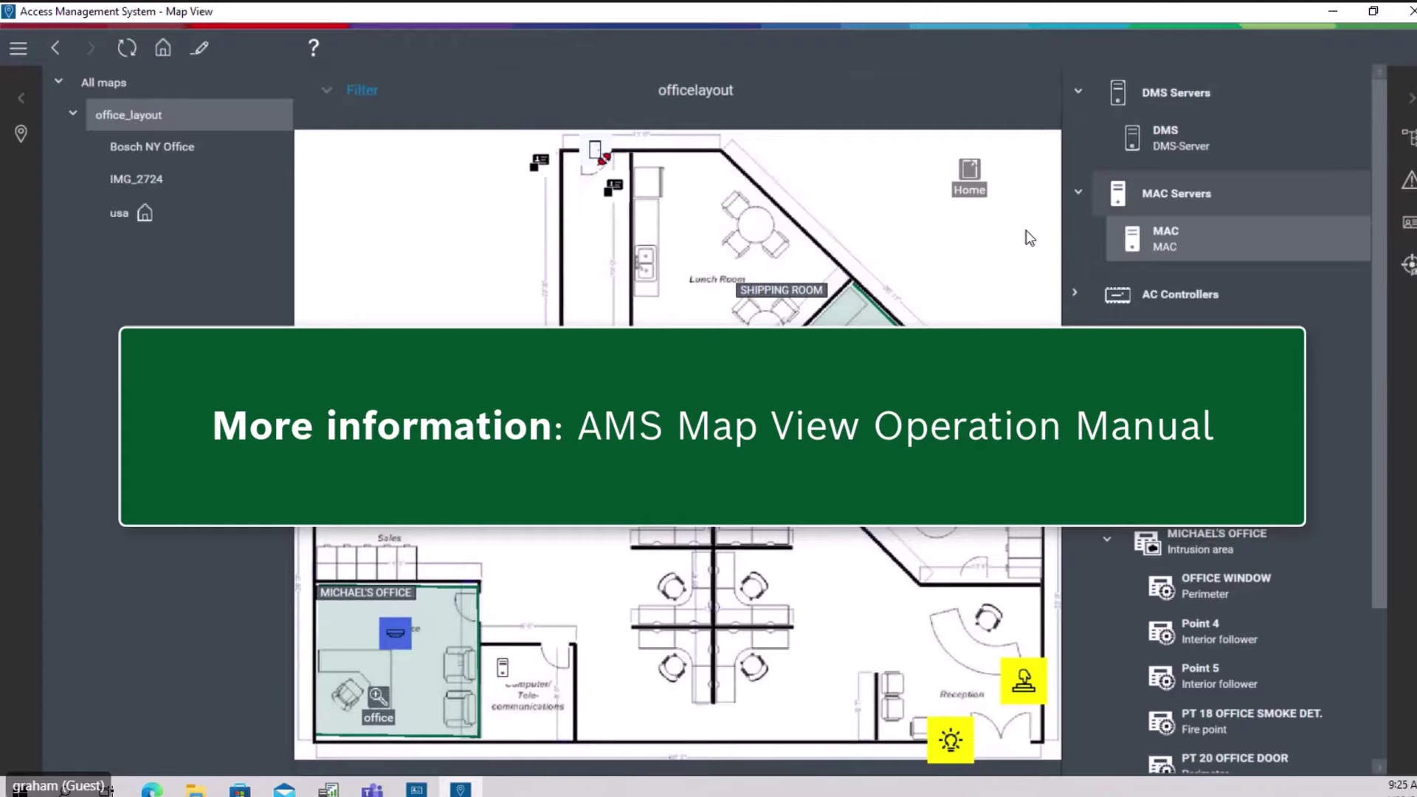